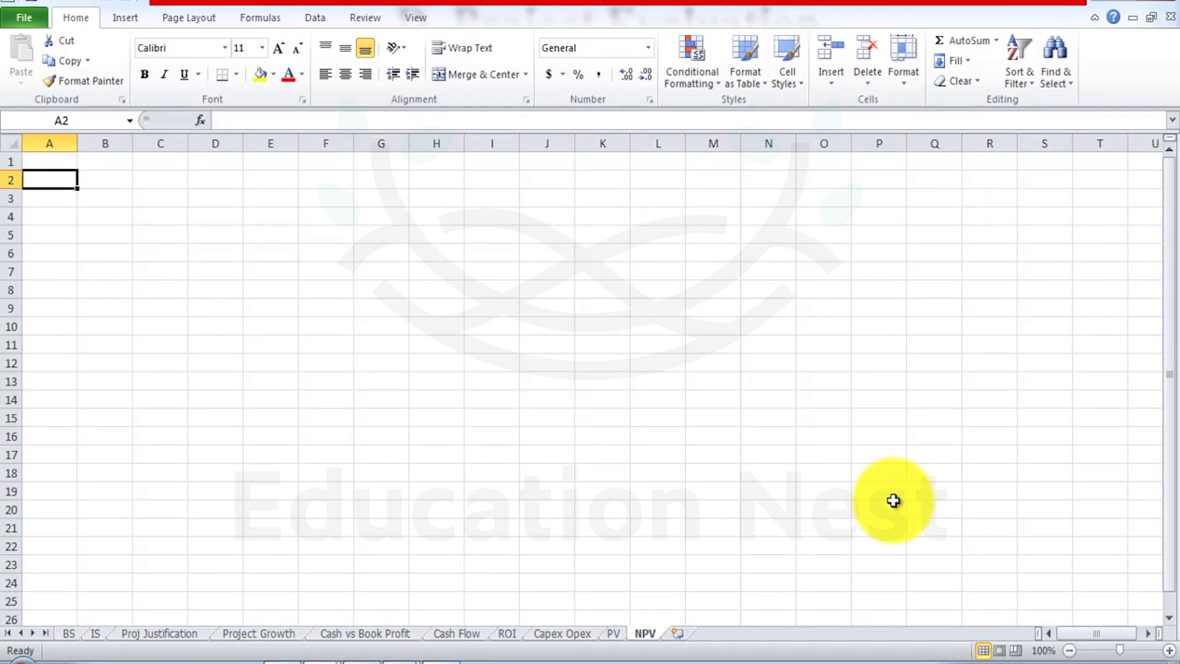
Step: Enter in A2: "ABC Co. needs to decide whether to accept a project based on NPV. The company discount rate is 6%."
text(ABC Co)
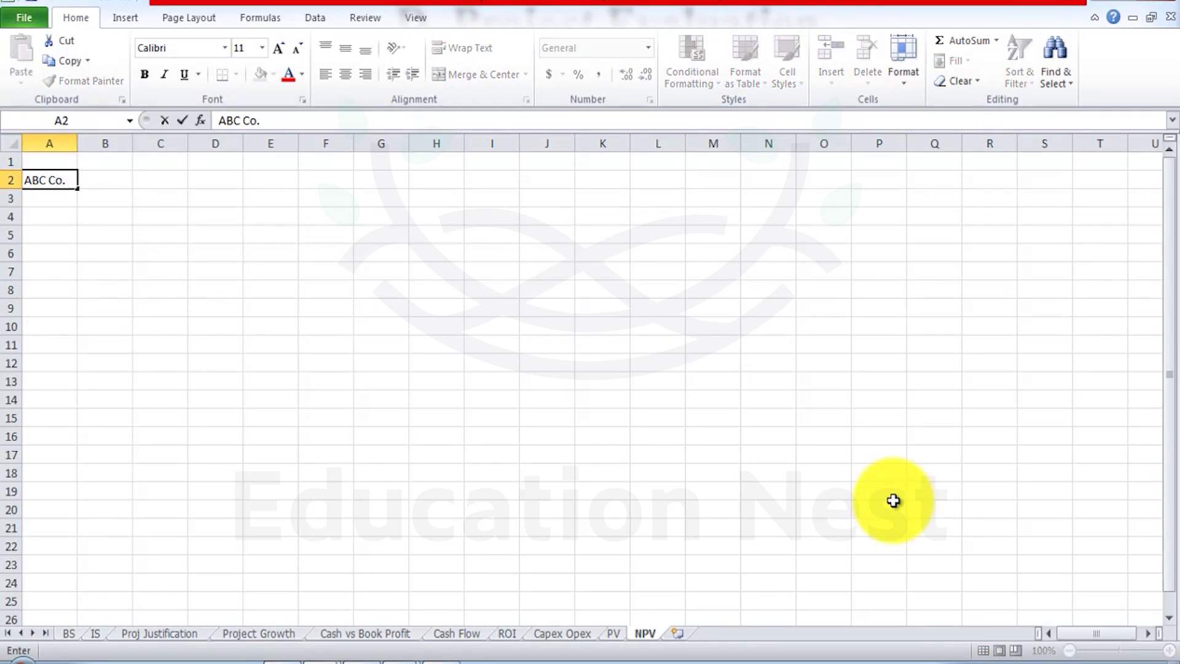
text(. deceds to dec)
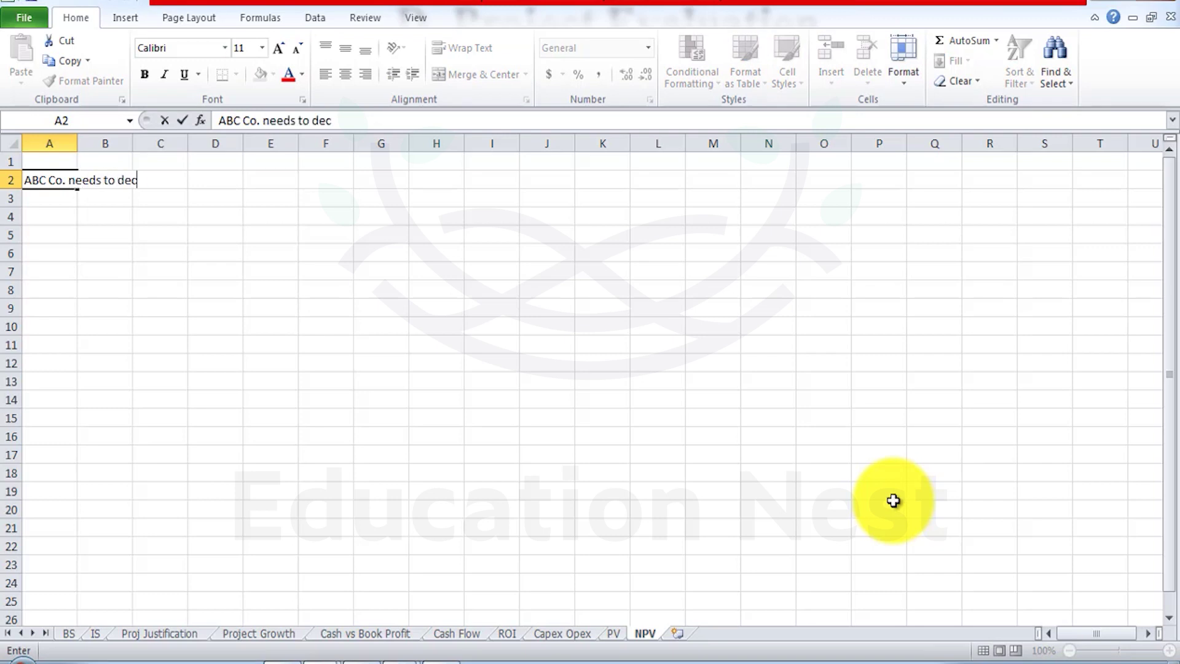
text(ide whether to )
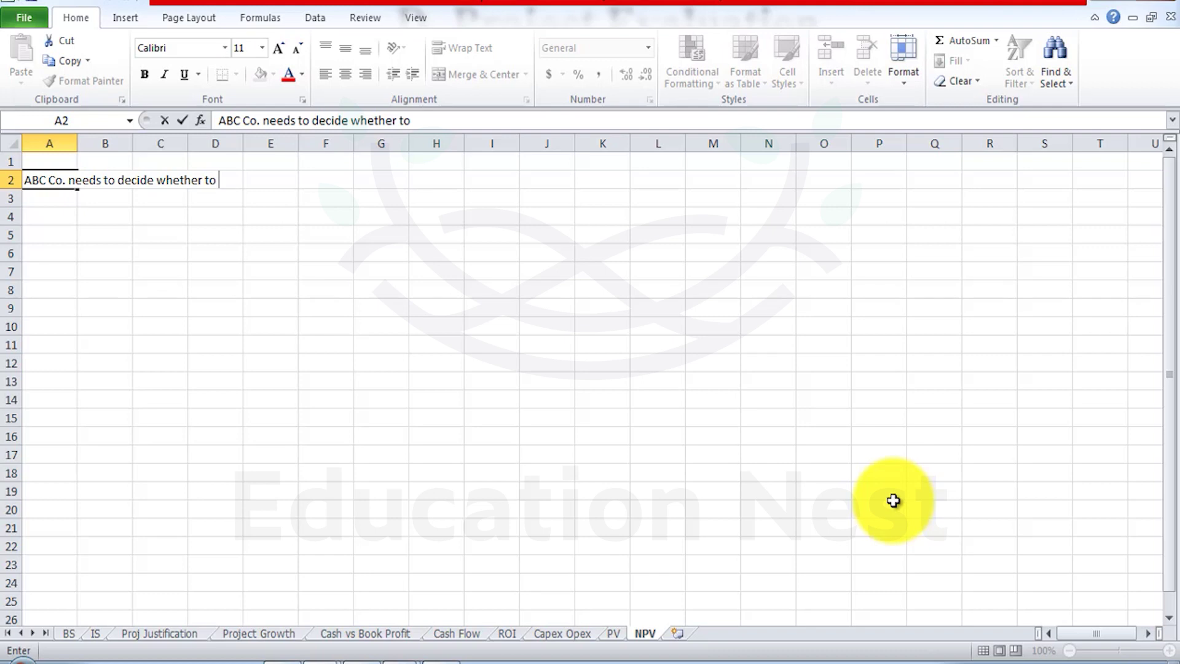
text(acceot)
key(BackSpace)
key(BackSpace)
key(BackSpace)
text(pt a projec)
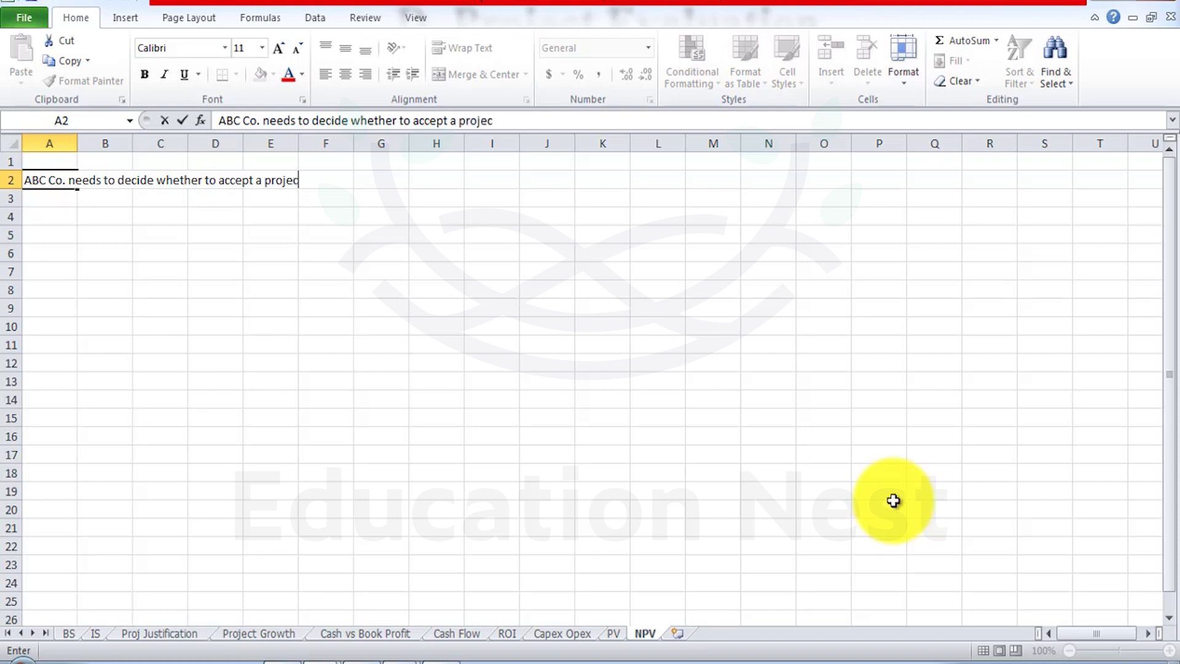
text(t based on N)
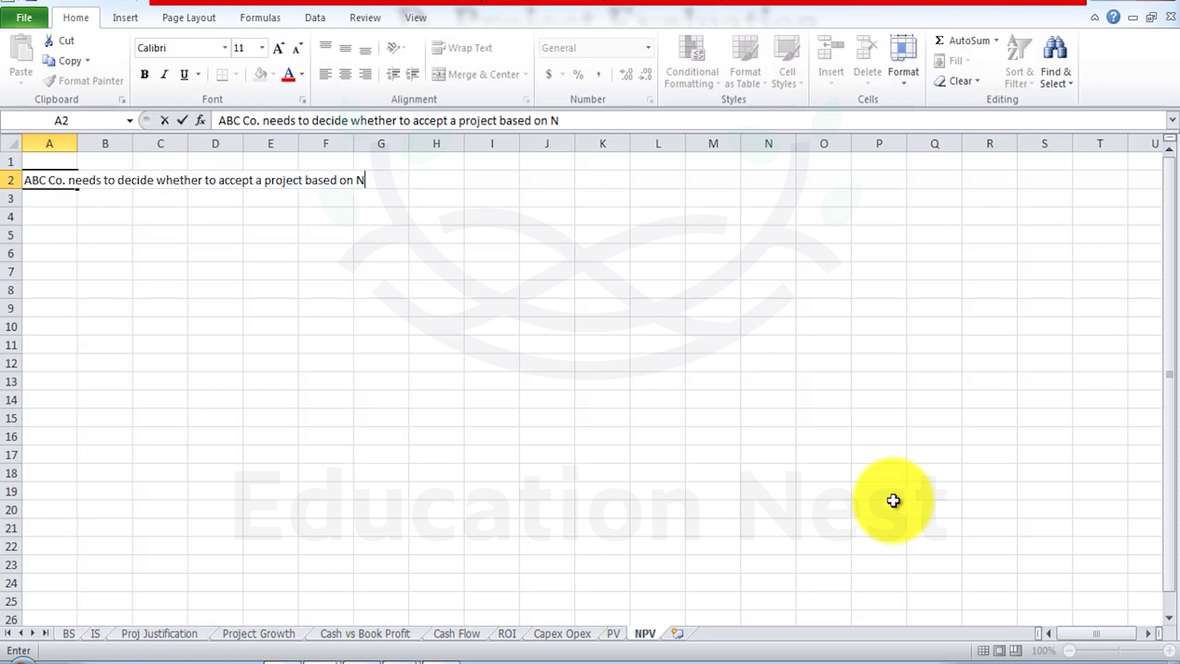
text(PV.)
text( The comp)
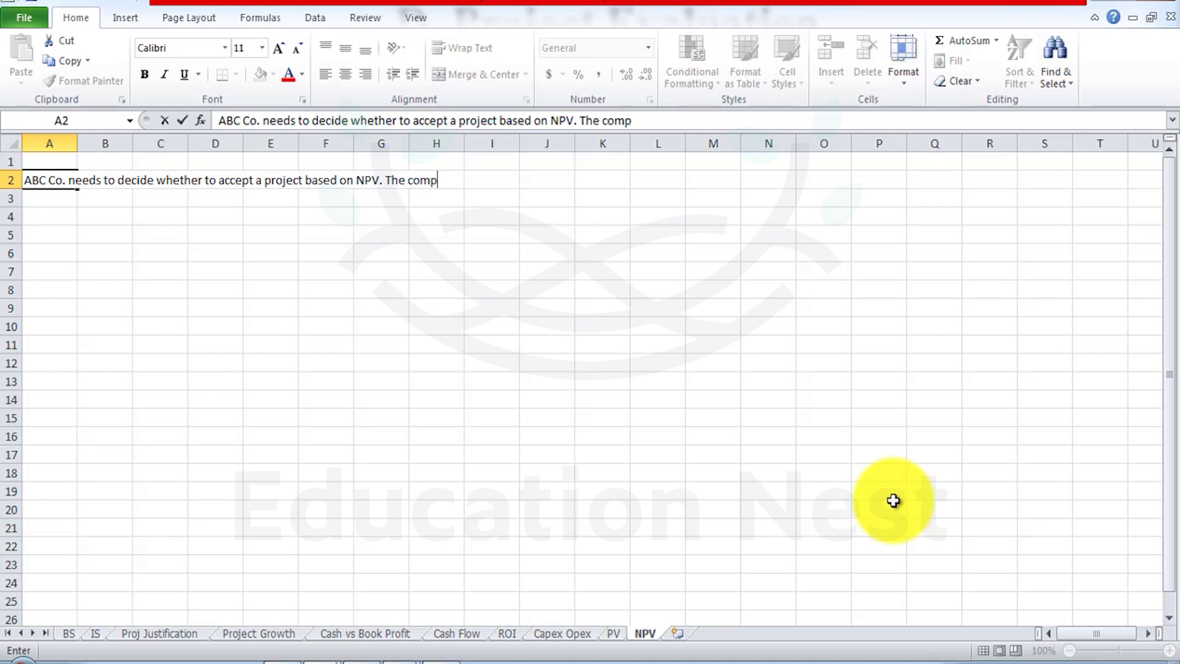
text(any discount rate is)
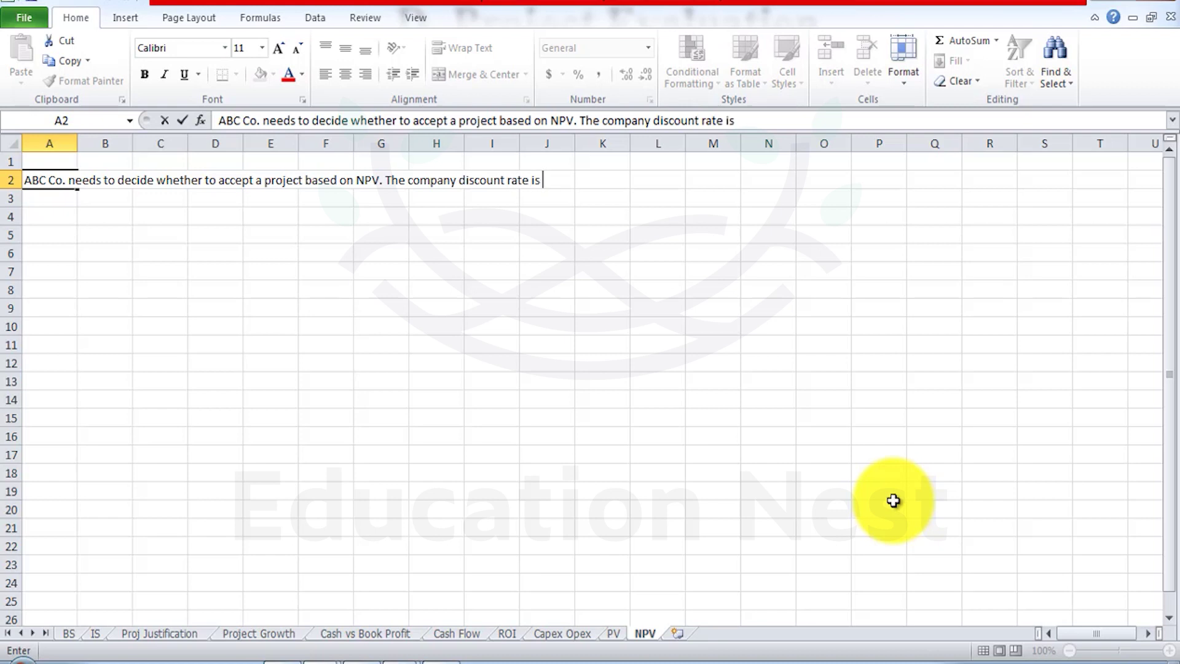
text( 6%.)
key(Return)
Step: Enter the line "The relative cash flow details are as under:" in A3
text(The )
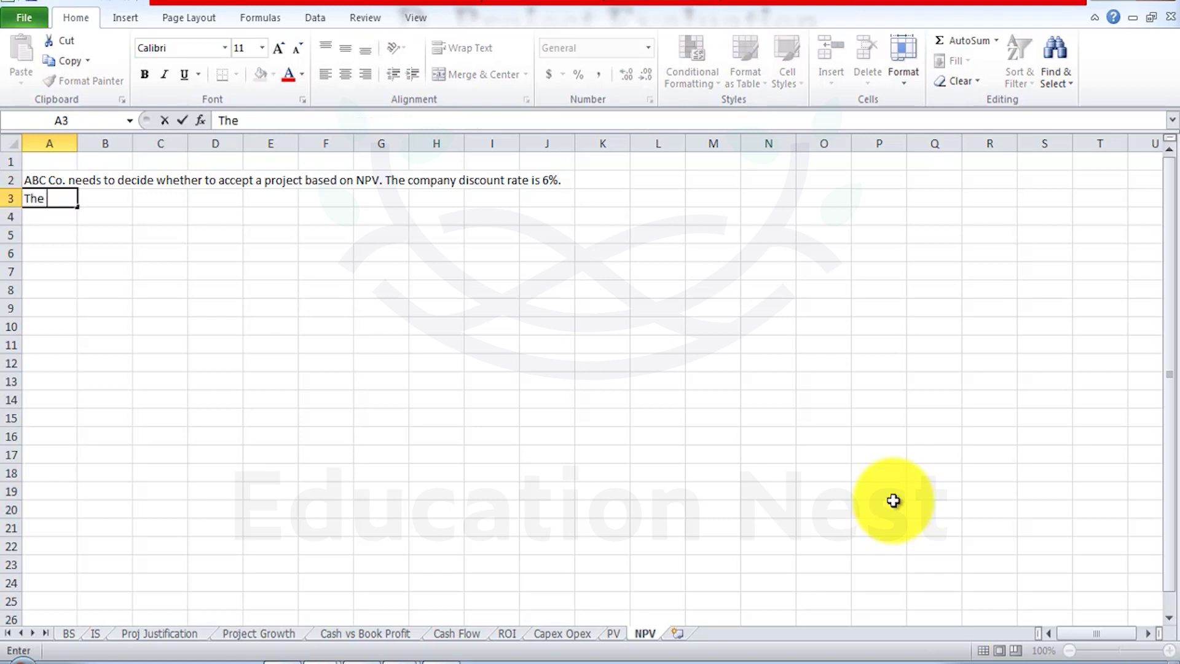
text(relative ca)
key(BackSpace)
key(BackSpace)
key(BackSpace)
key(BackSpace)
text(ive cash flow )
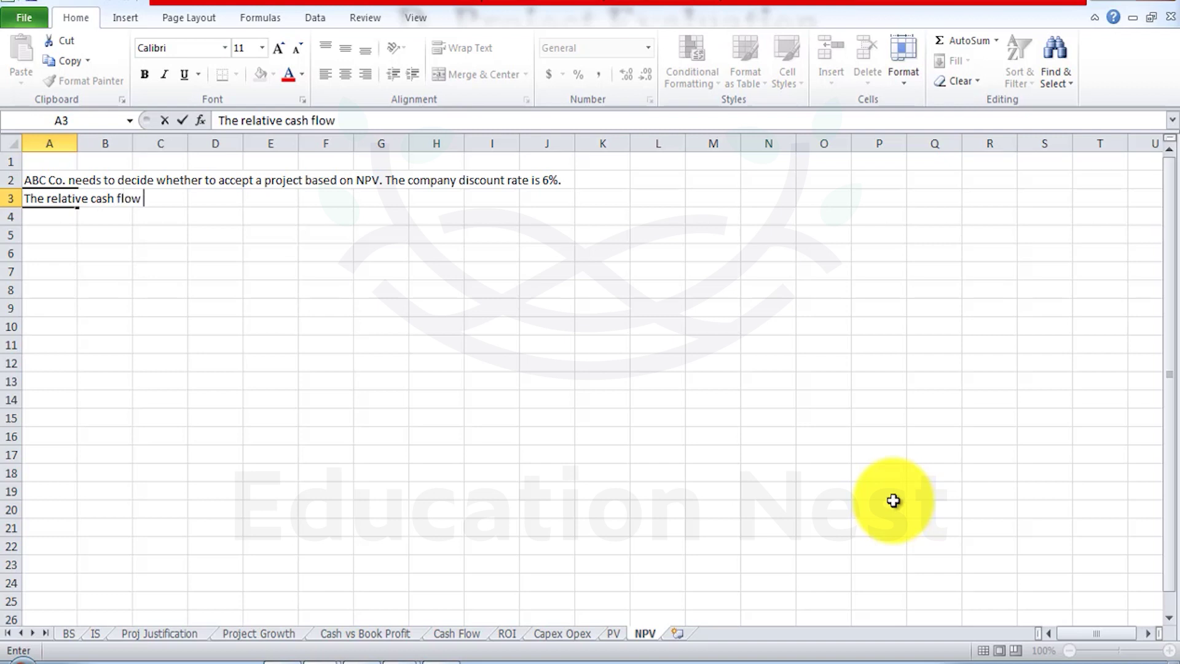
text(details are as m)
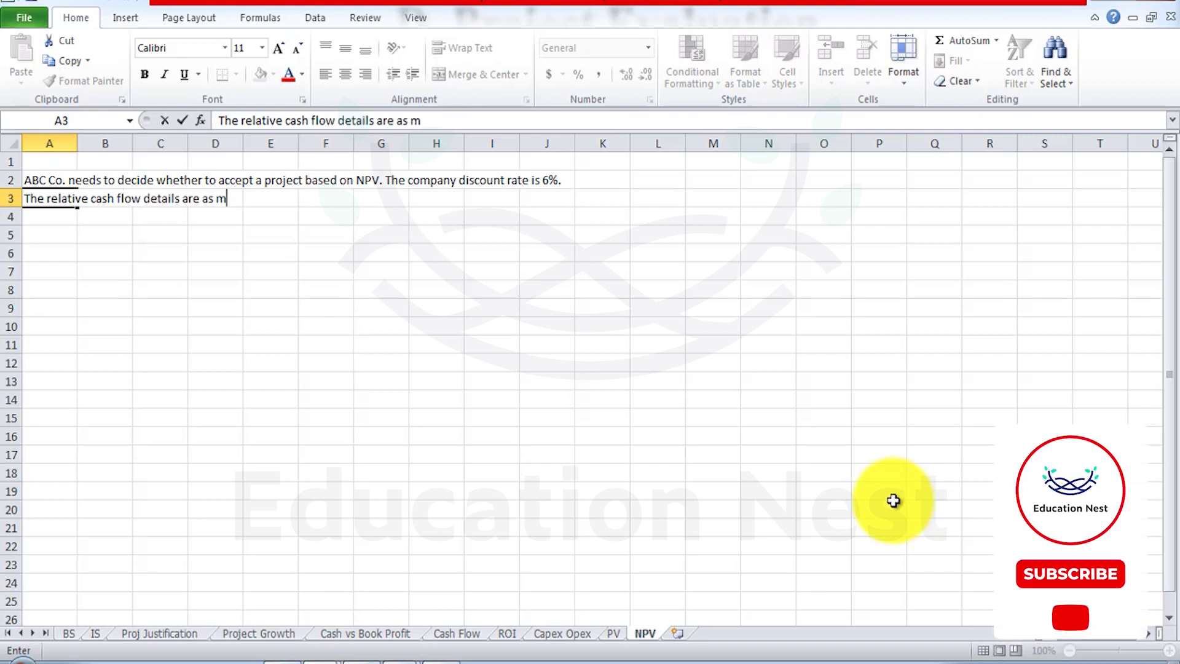
key(BackSpace)
text(unders)
key(BackSpace)
text(:)
key(Return)
Step: Enter the investment line "Cash Outflow/ Investment Year 1 - $501000" in A4
text(Cas)
key(BackSpace)
key(Escape)
text(Cash )
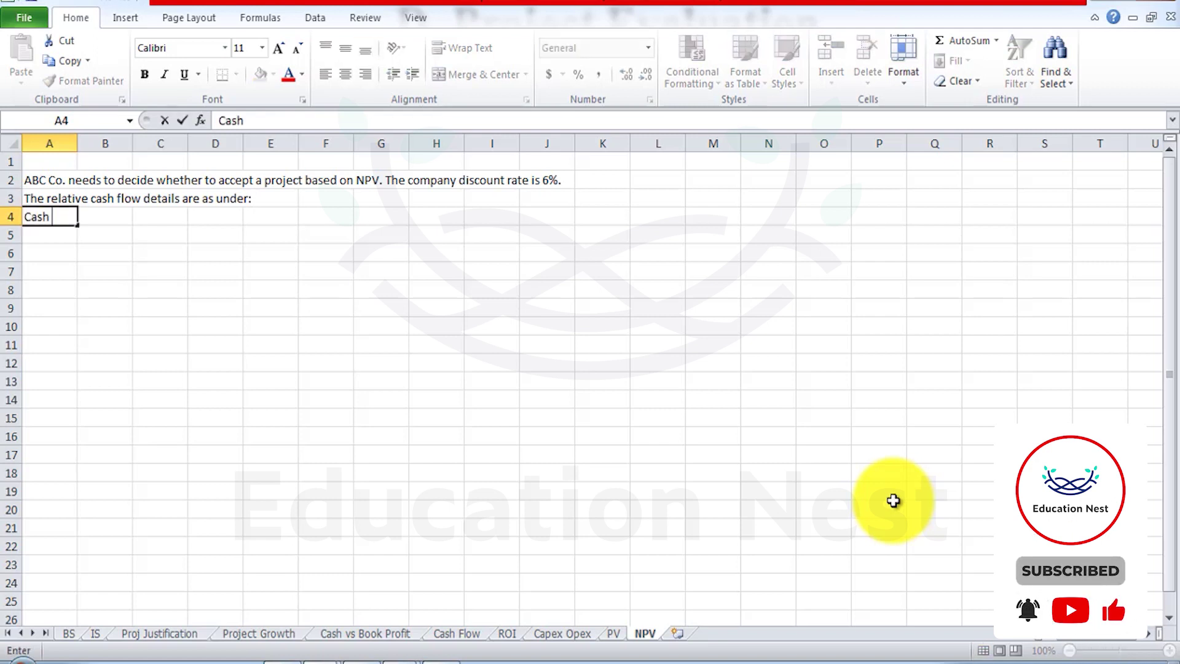
text(OUtflow)
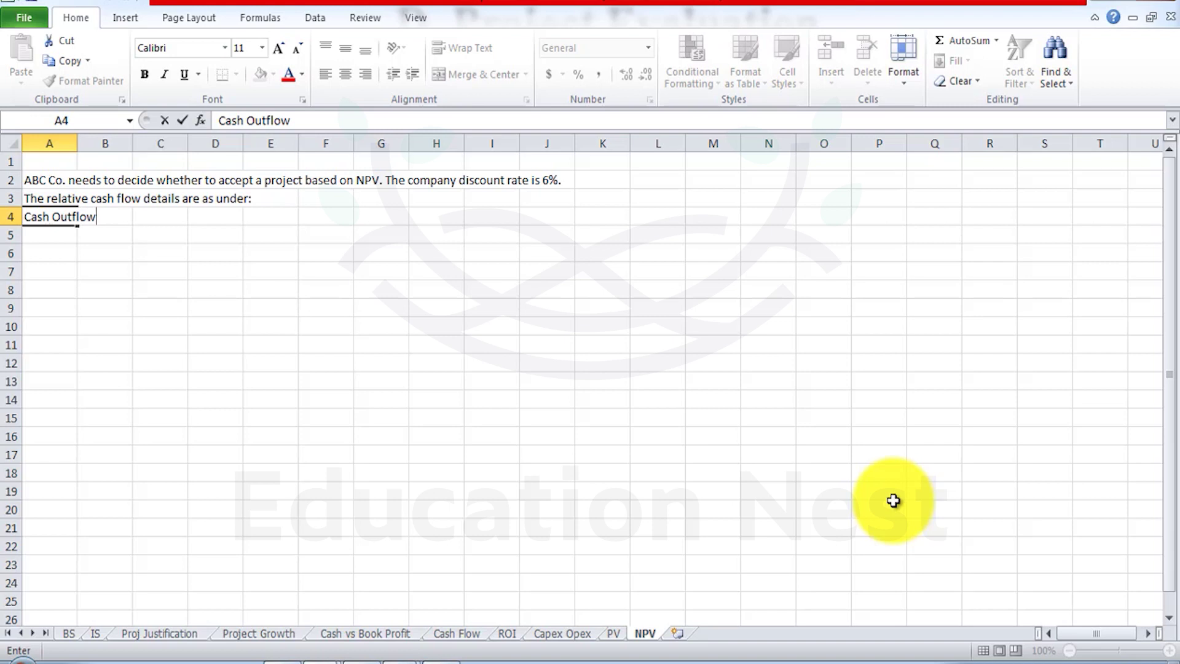
text(/ Investment Year 1)
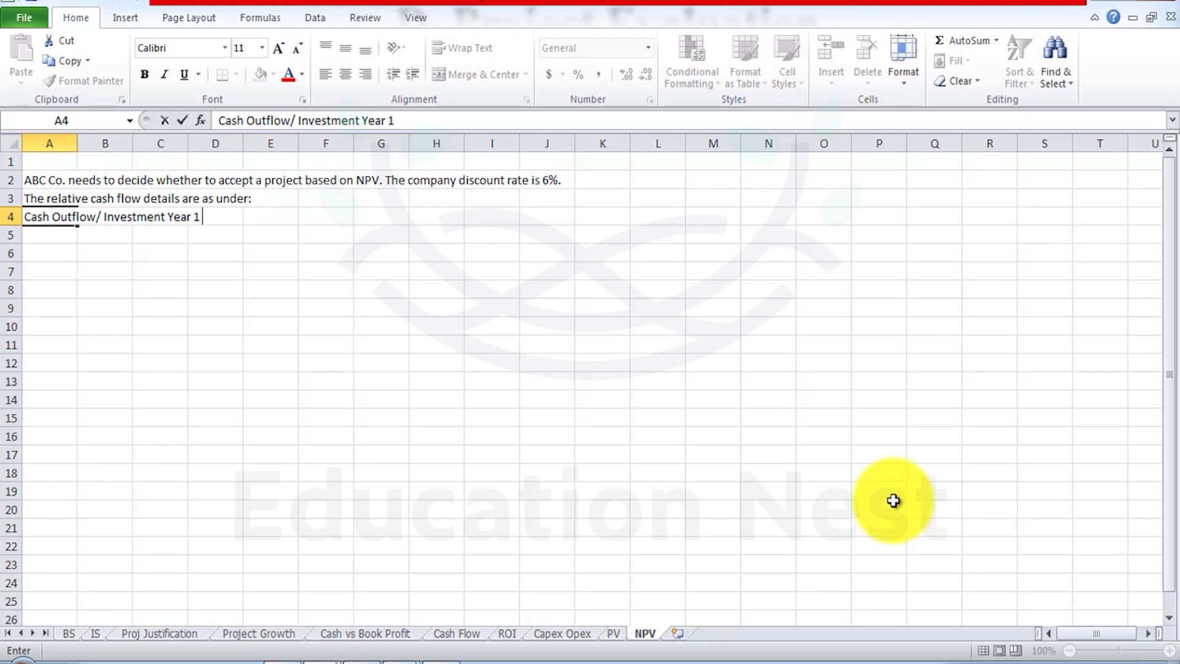
text( - $501000)
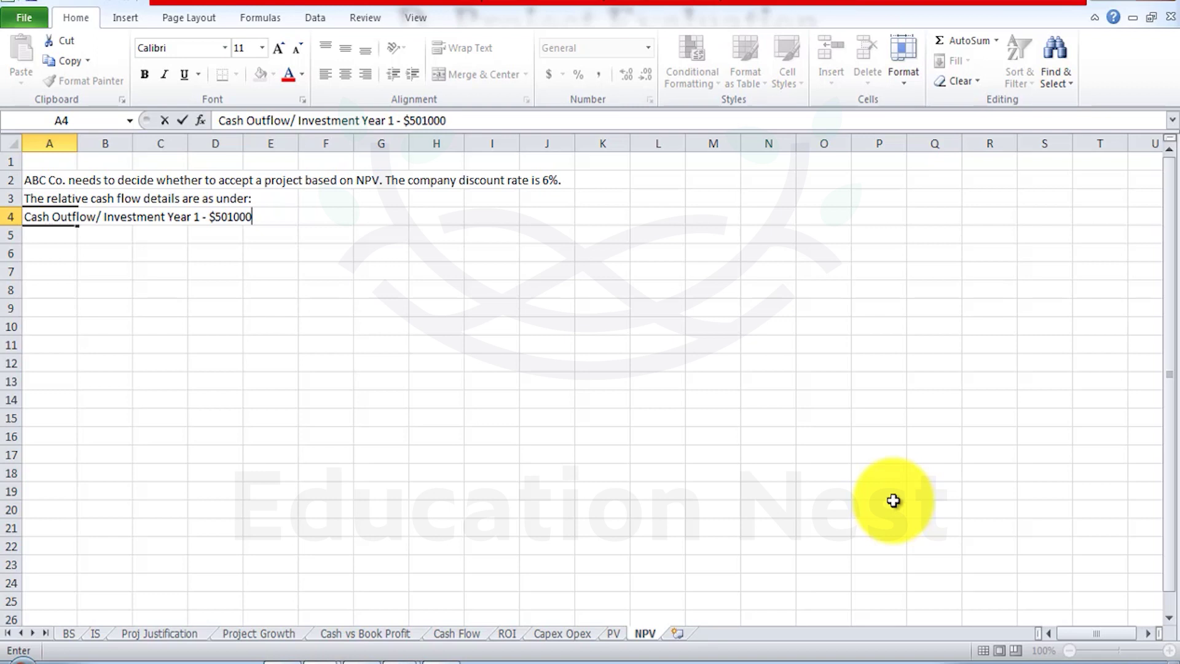
key(Return)
Step: Insert a blank row above the cash outflow line in row 4
key(ctrl+space)
key(Up)
key(ctrl+space)
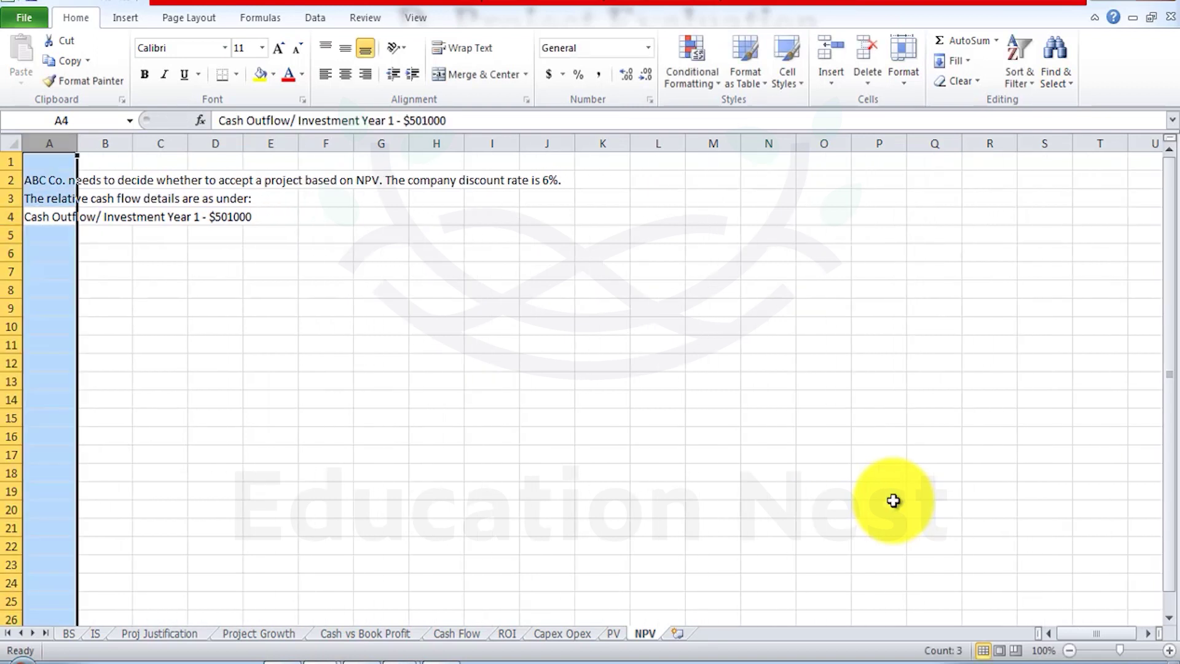
key(Down)
key(shift+space)
key(Up)
key(shift+space)
key(ctrl+shift+plus)
Step: Enter the heading "Cash Inflow over 8 years as follow:" in A7, leaving one row empty below the outflow line
key(Down)
key(Down)
key(Down)
text(Ca)
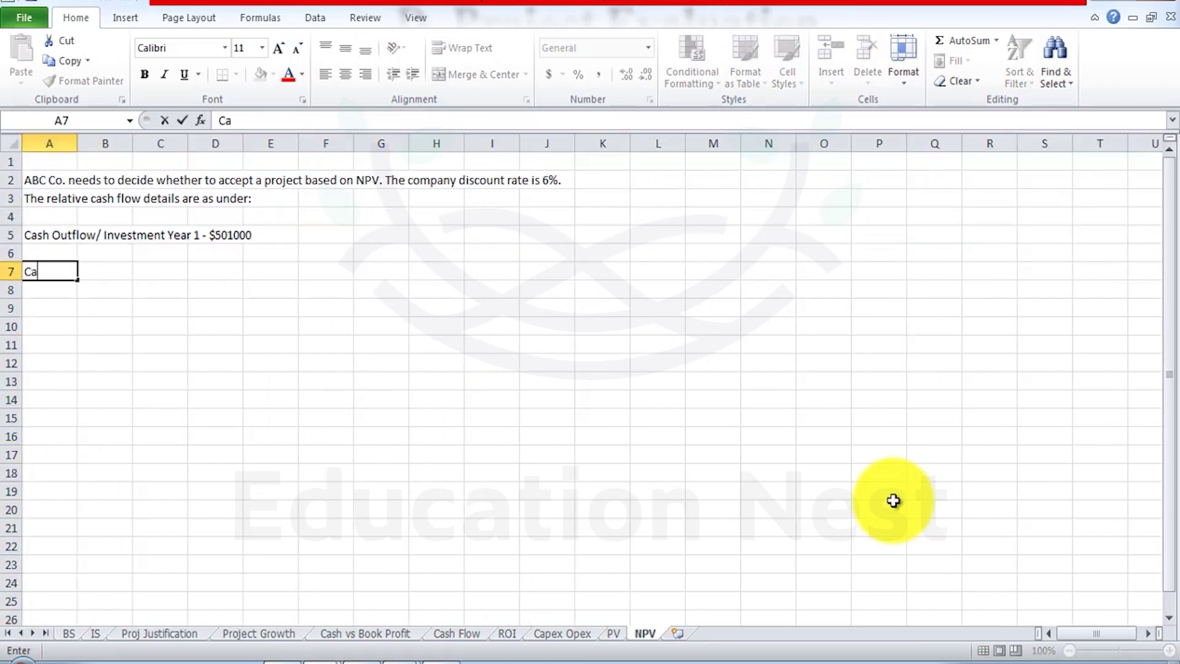
text(sh Inflow )
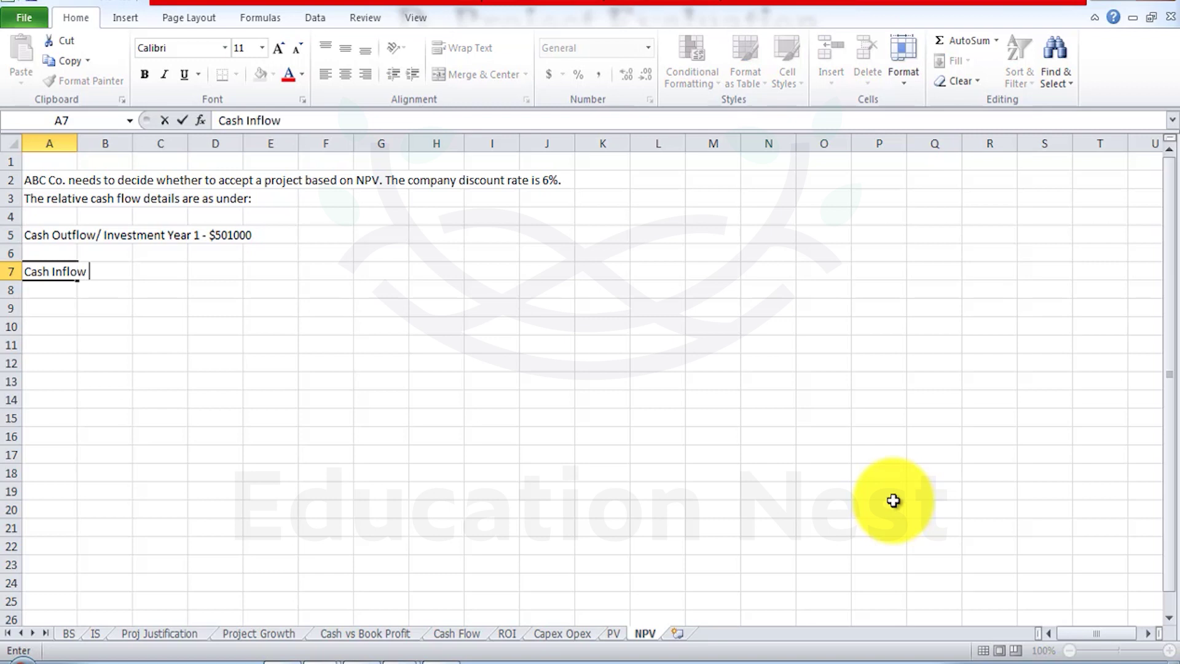
text(over the)
key(BackSpace)
key(BackSpace)
key(BackSpace)
key(BackSpace)
text(8 years as fo)
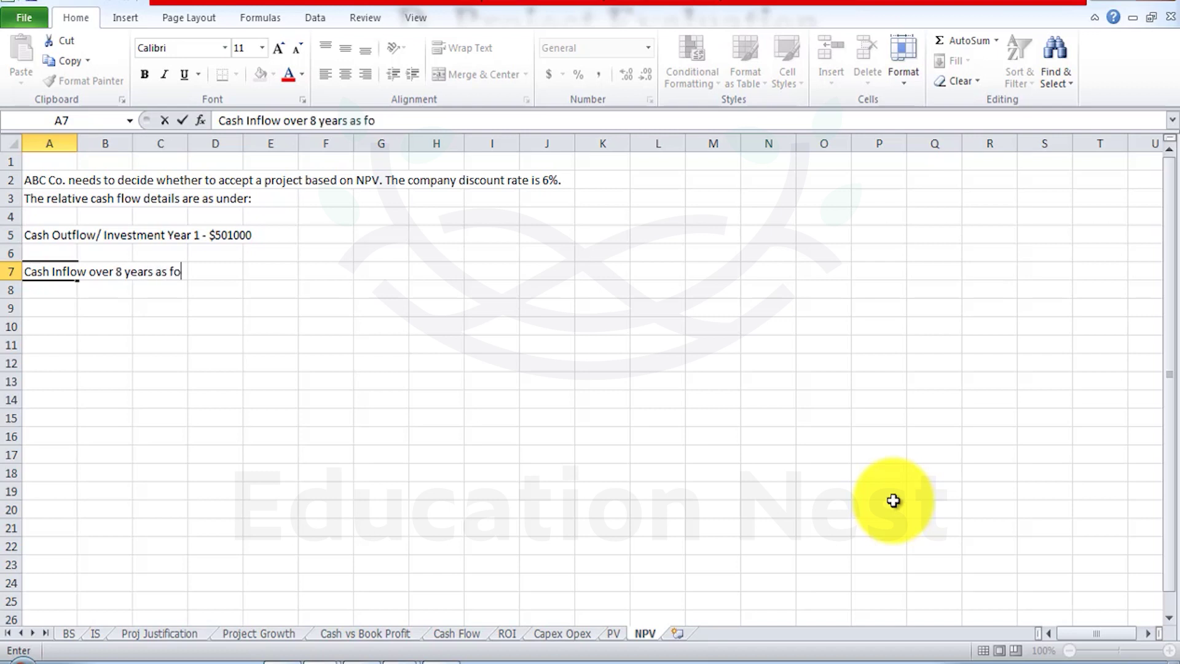
text(llow:)
key(Return)
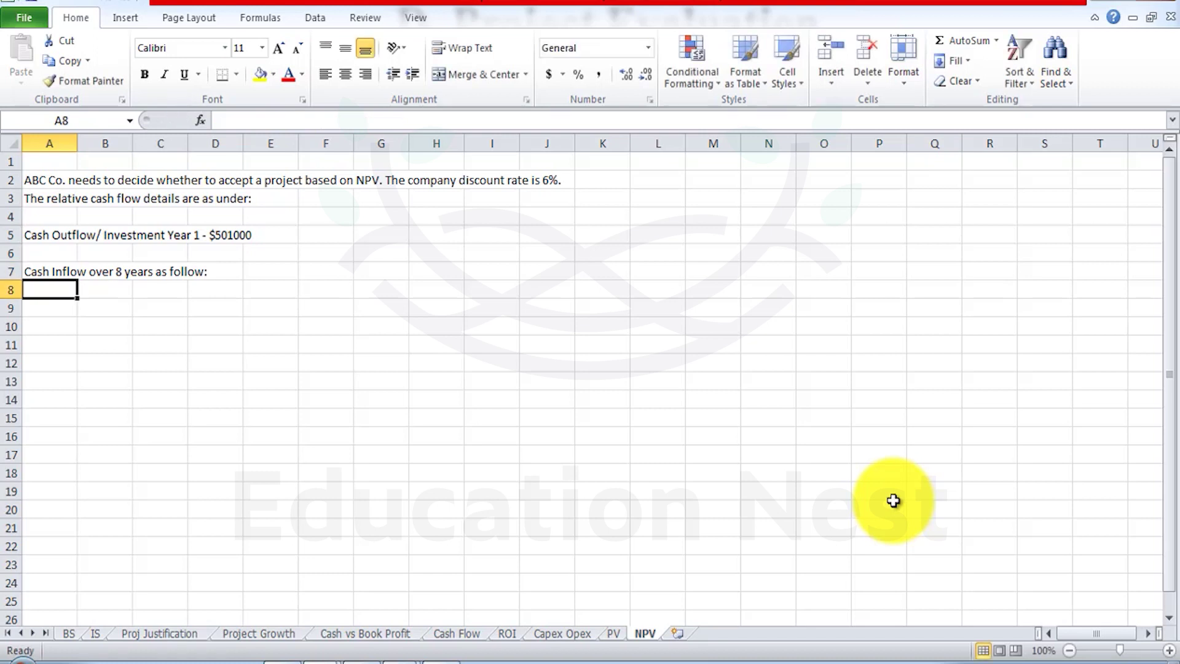
Step: Enter "Year 1 - Year 4" in A8 and $77000 in B8, widening column A to fit the label
text(Year 1 -)
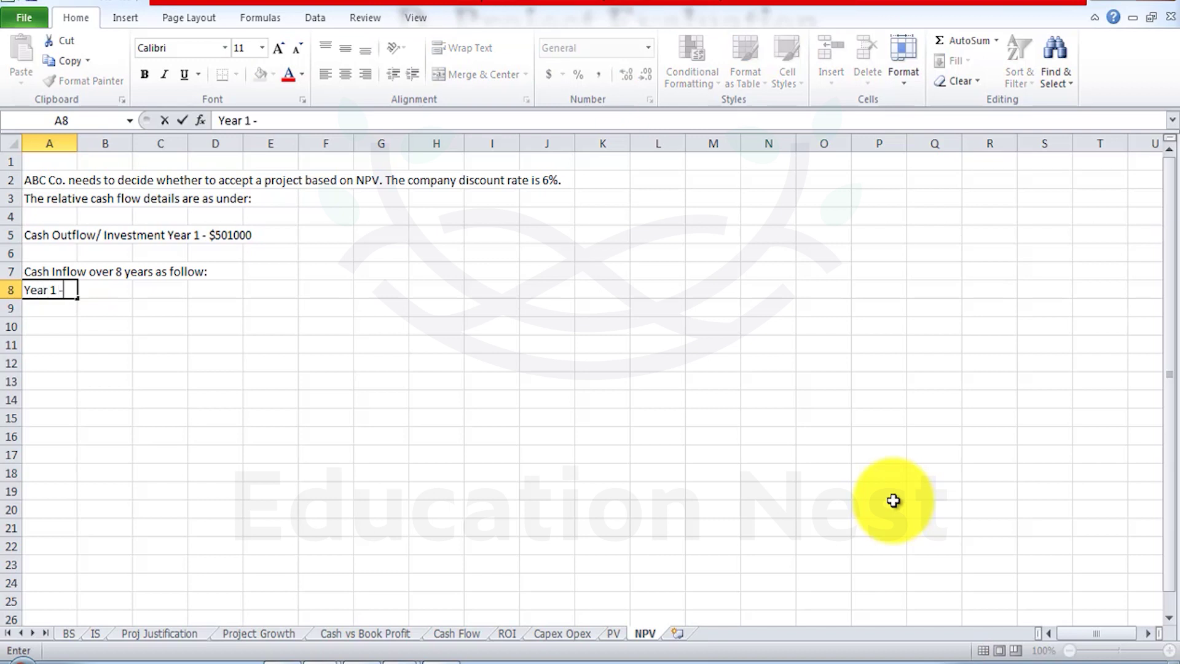
text( Year 4)
key(Tab)
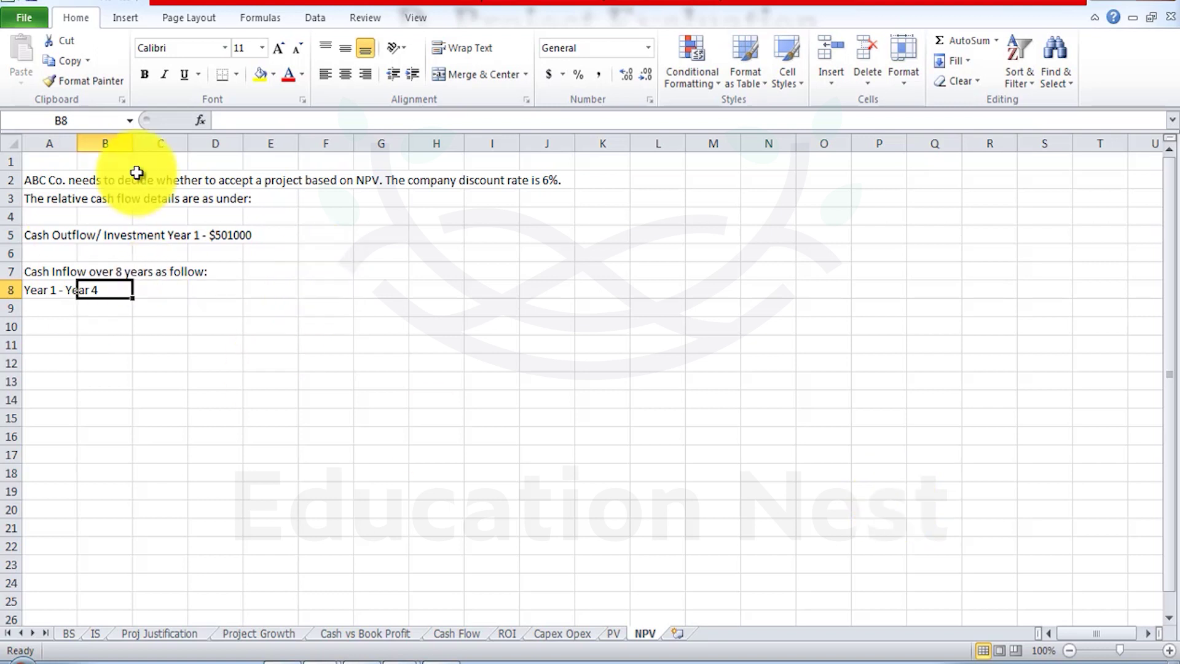
click(32, 286)
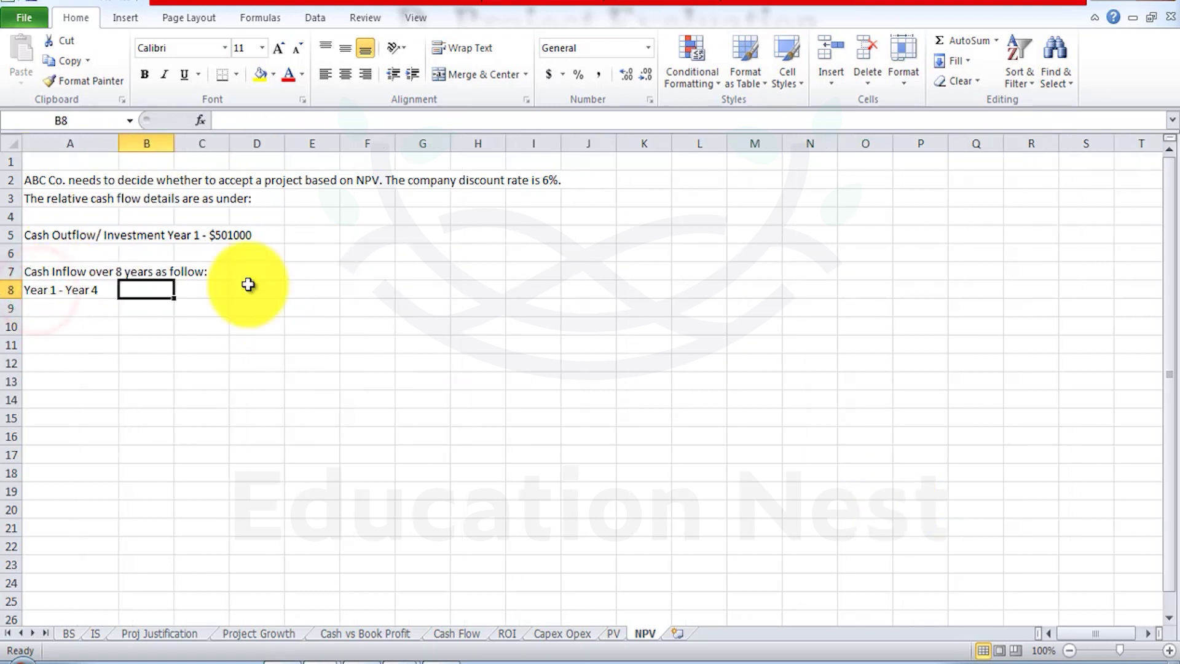
text($77000)
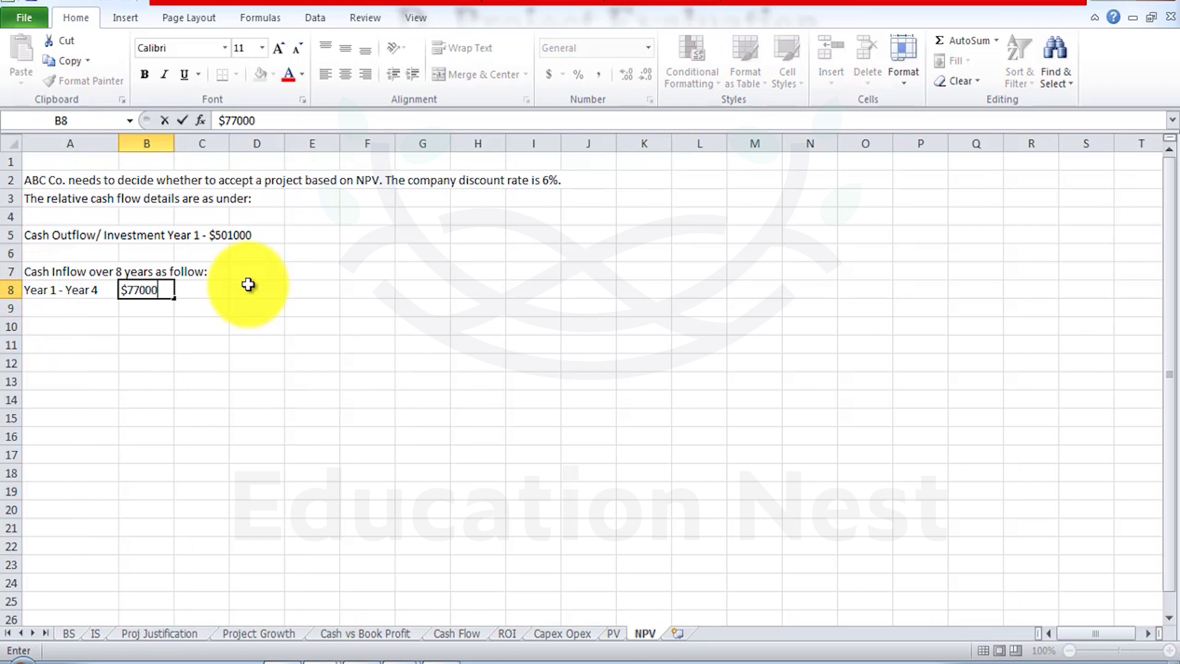
key(Return)
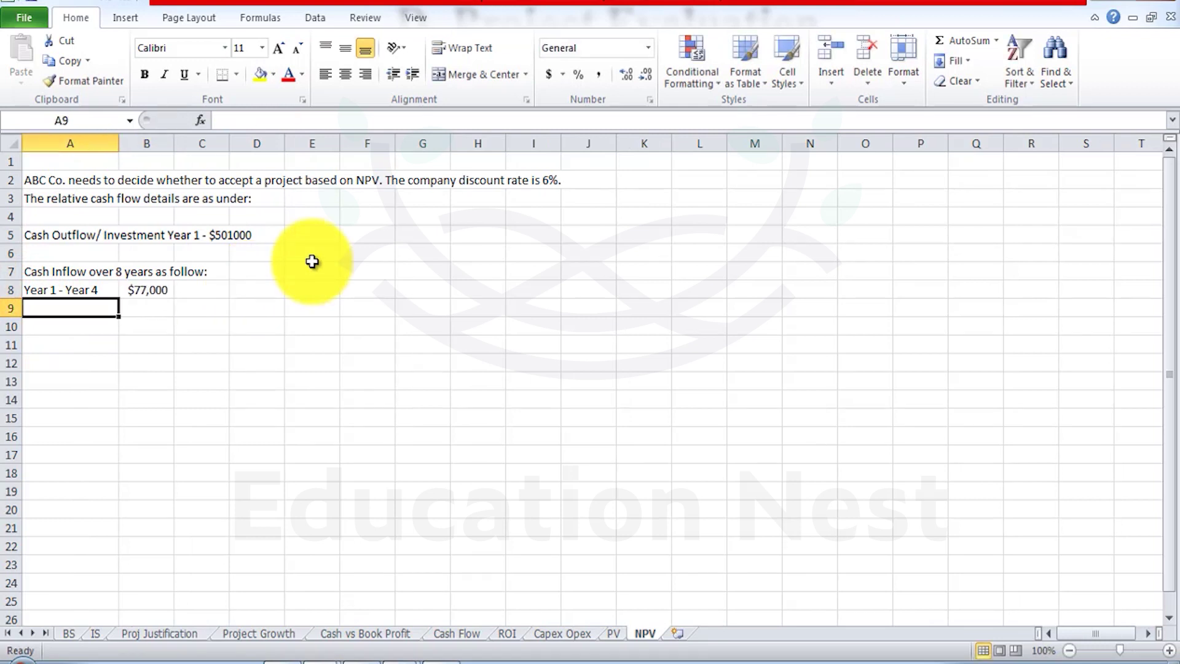
Step: Copy the label from A8 into A9, change it to "Year 5 - Year 7", and enter $85000 in B9
key(ctrl+apostrophe)
key(Delete)
text(5)
key(End)
key(BackSpace)
text(7)
key(Tab)
text($)
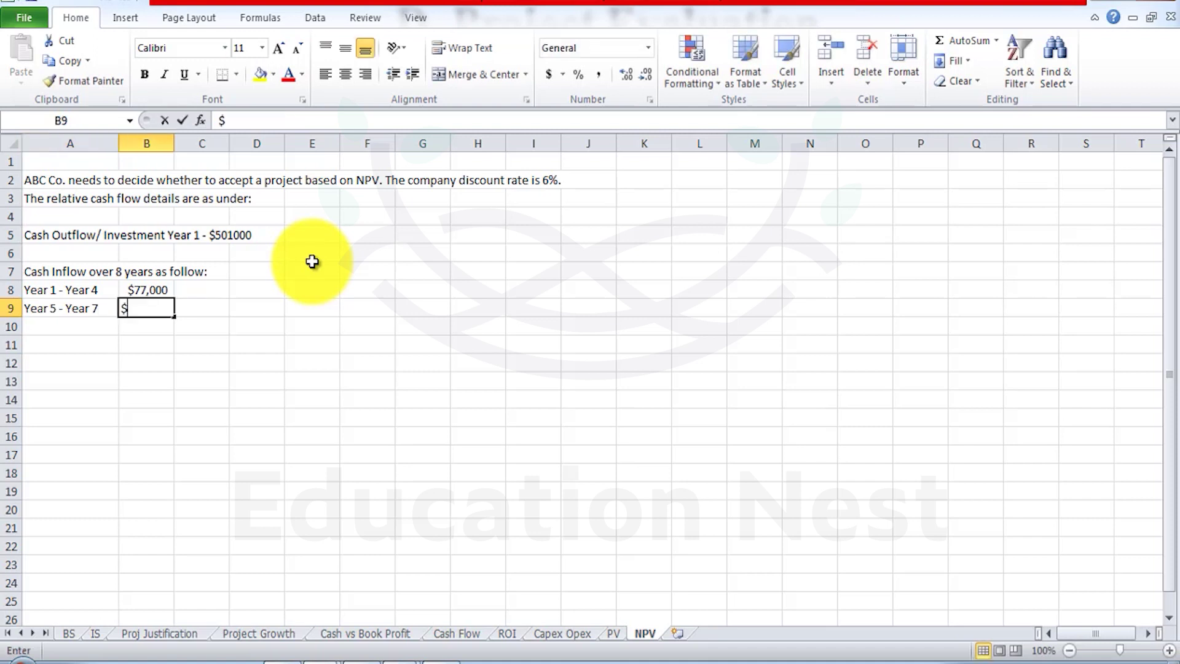
text(850000)
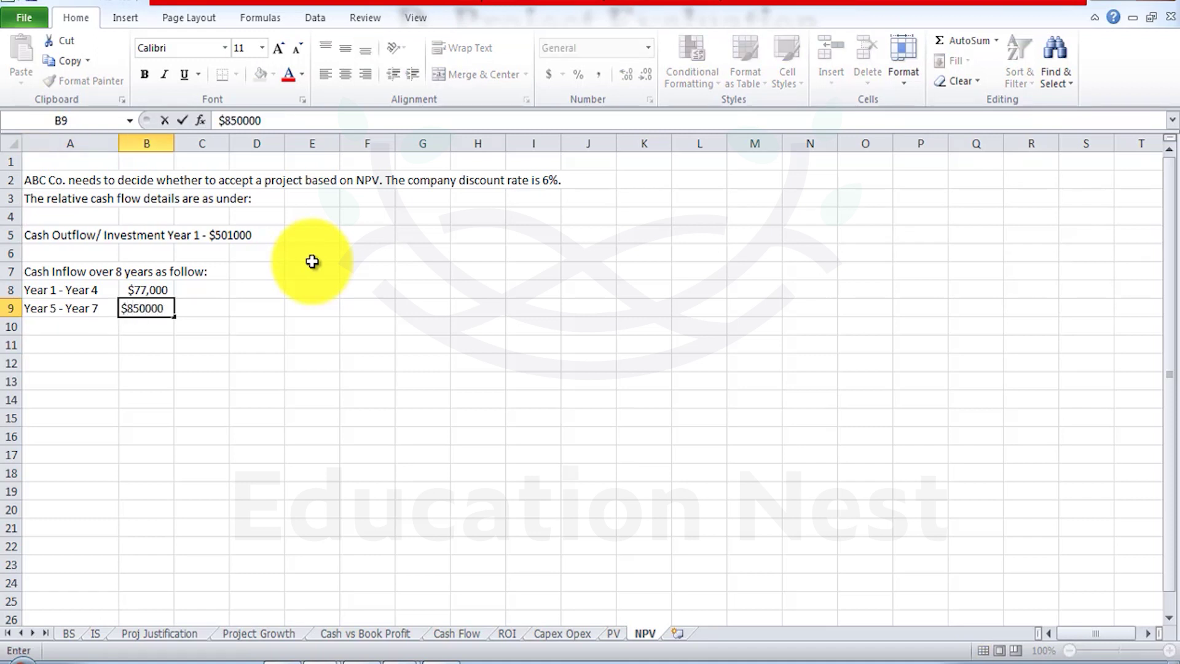
key(BackSpace)
key(Return)
Step: Enter "Year 8" in A10 with $101800 in B10, and save the workbook
text(Year 8)
key(Tab)
text($1010)
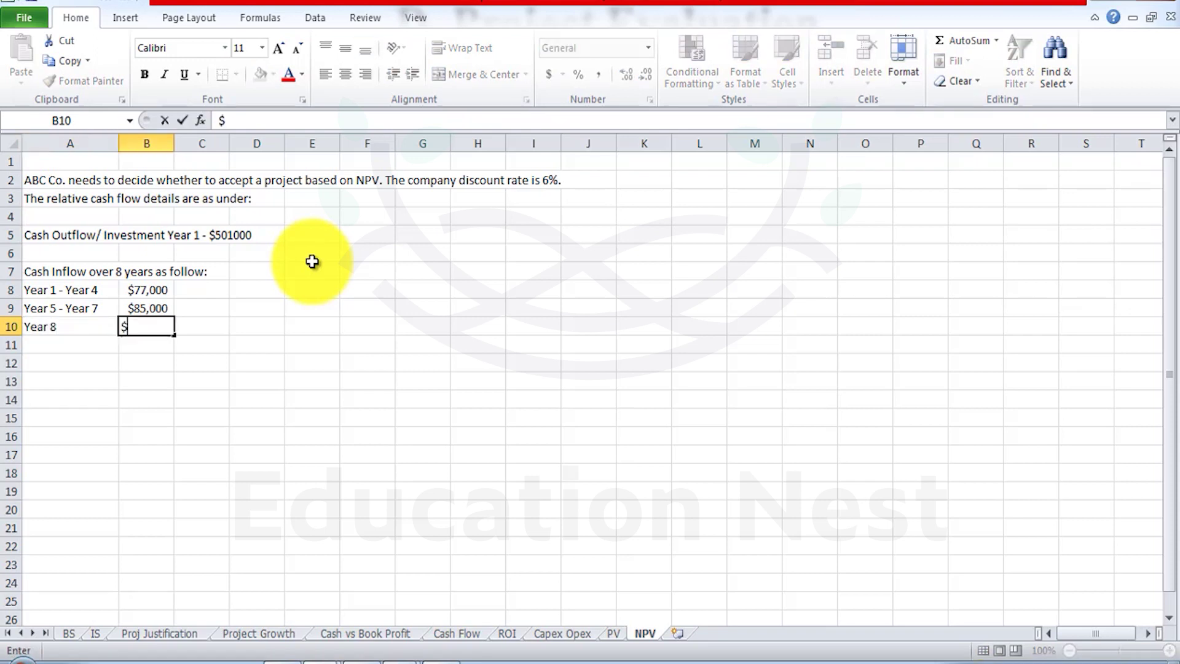
key(BackSpace)
text(800)
key(Return)
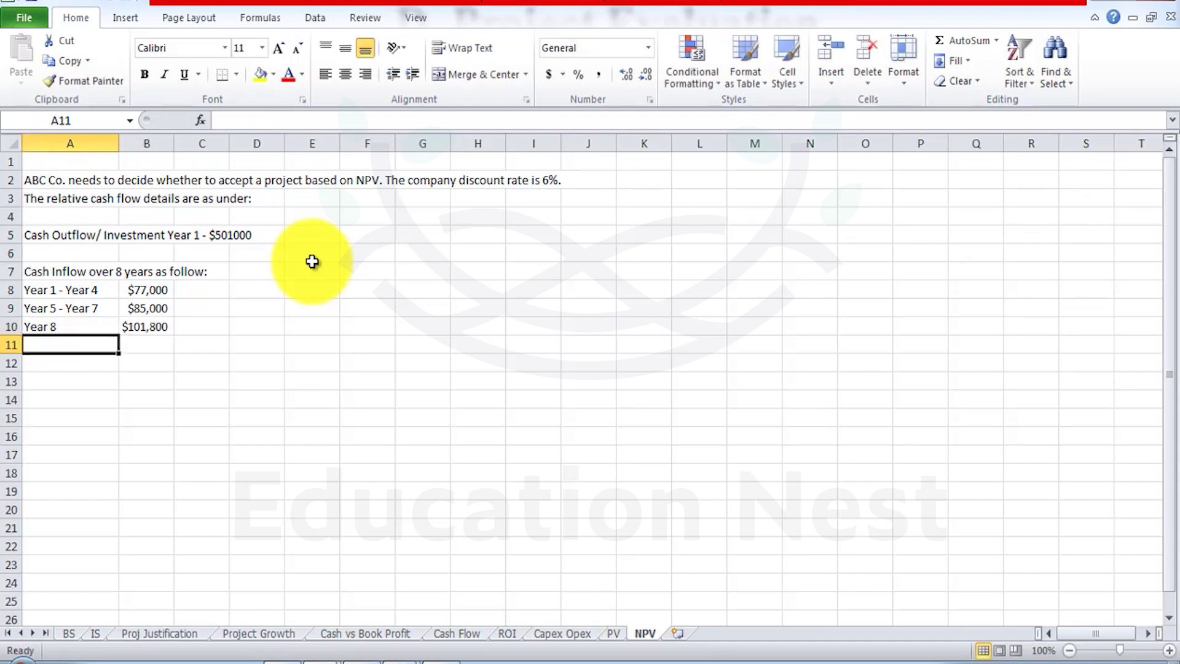
key(ctrl+s)
Step: Enter the note "The dicount rate is 6% which is the company required rate of return" in A13
key(Down)
key(Down)
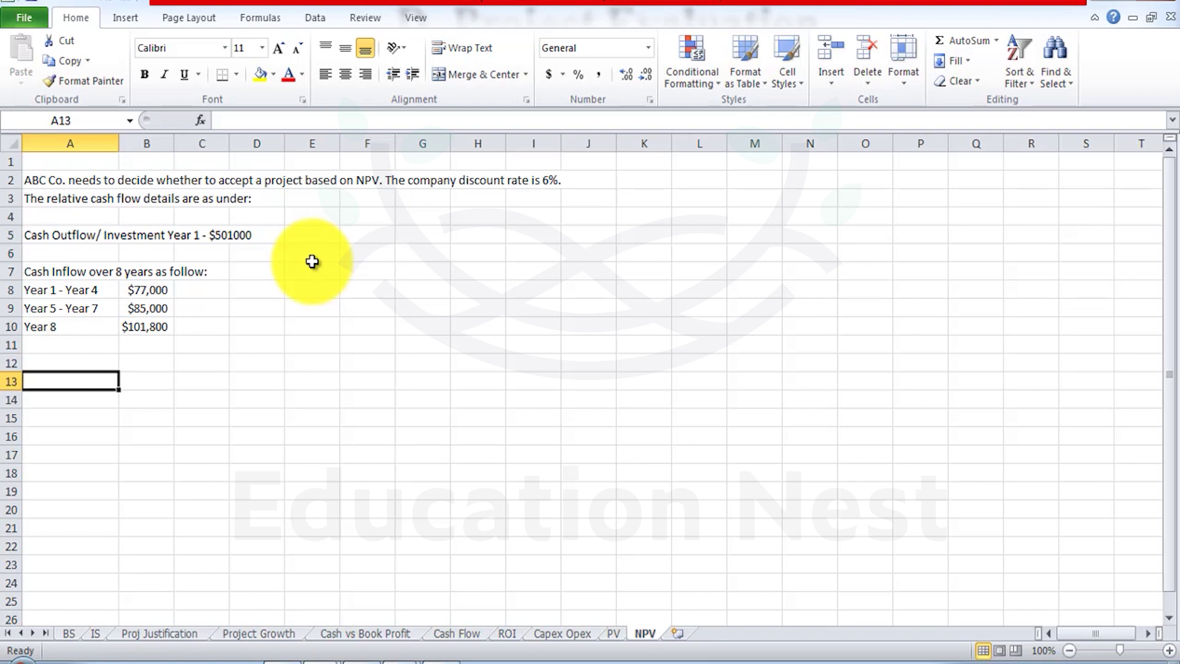
text(The )
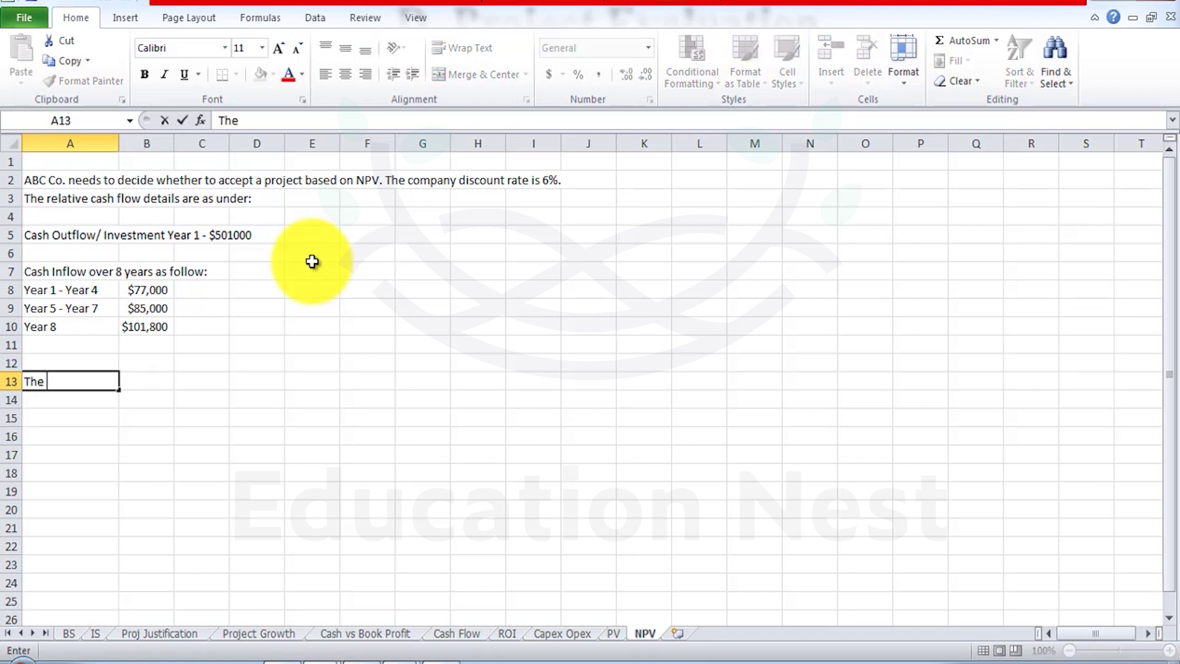
text(dicount rter)
key(BackSpace)
key(BackSpace)
text(ate is 6% which is)
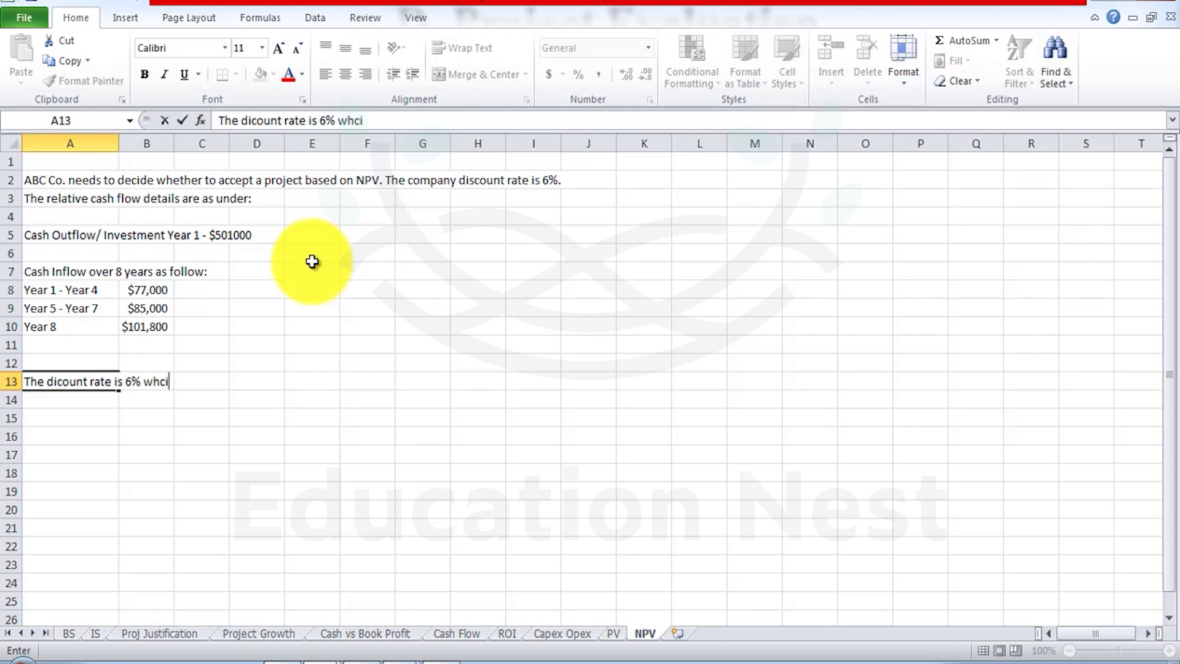
text( the co)
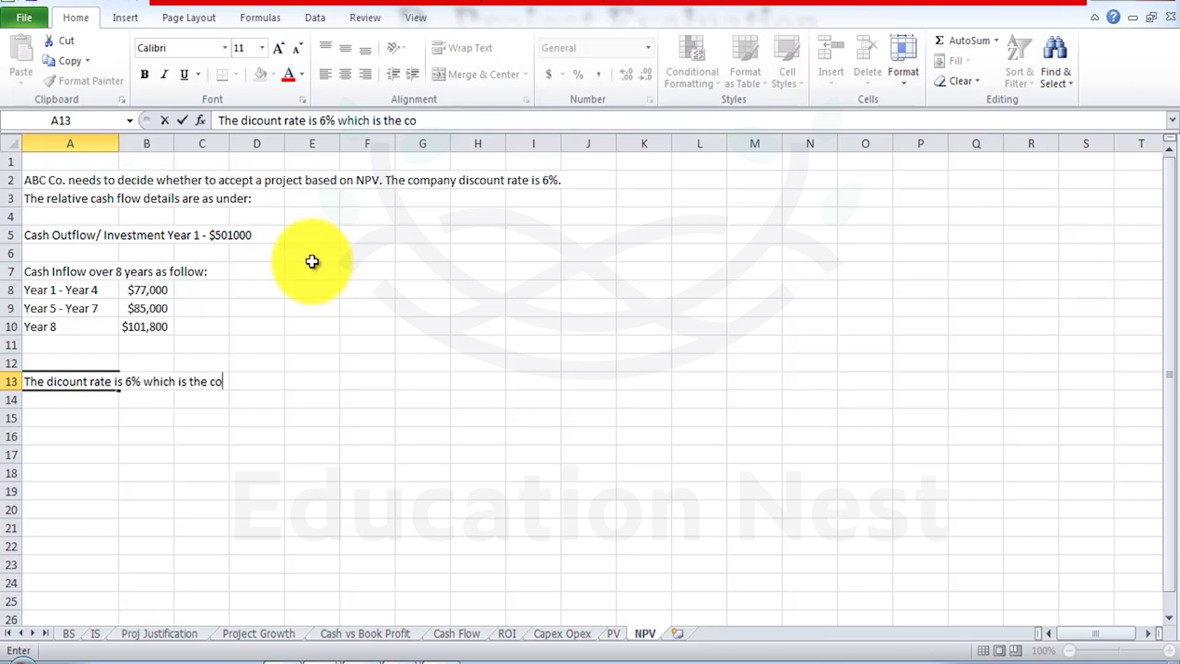
text(mpany requir)
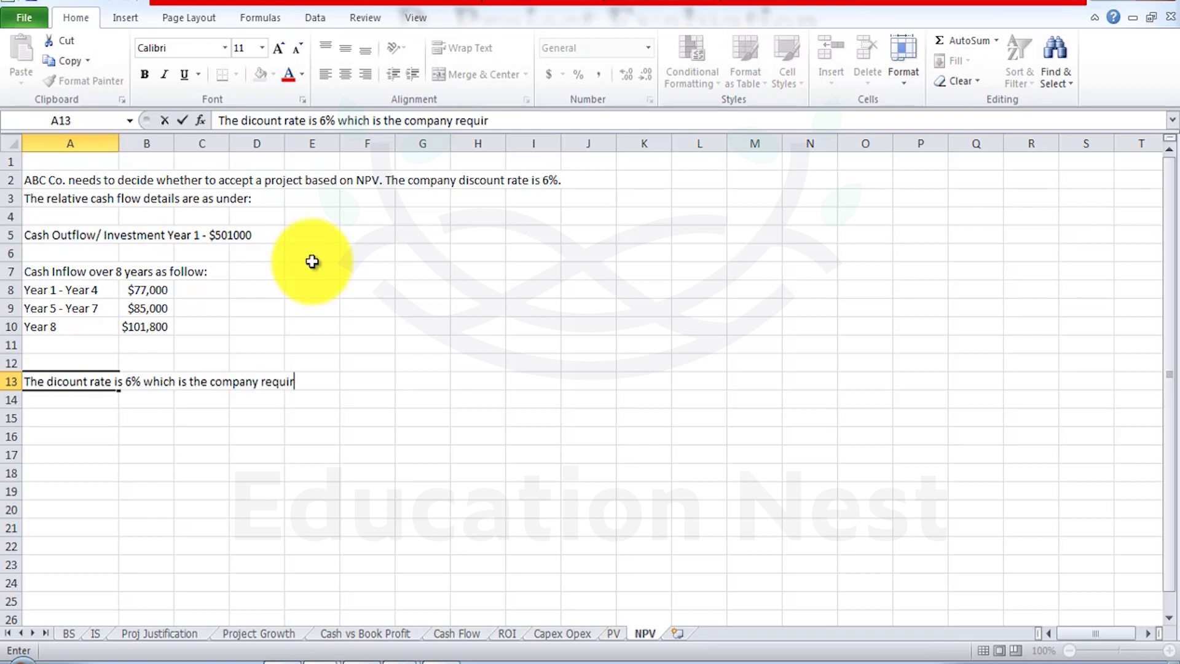
text(ed rate of return)
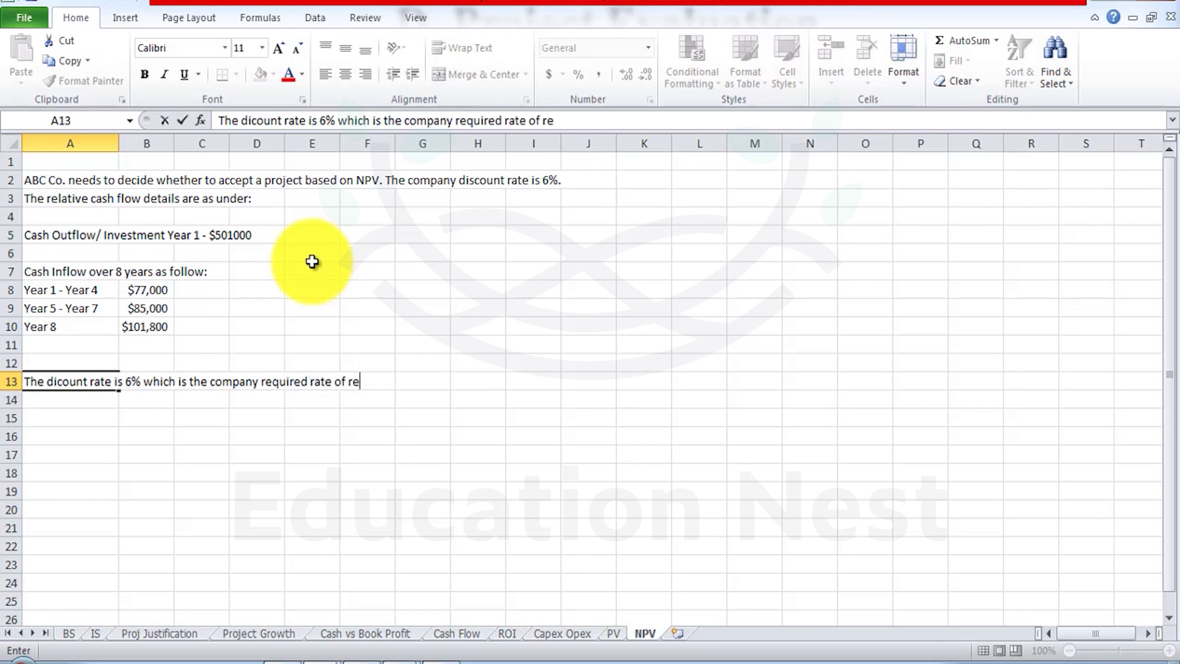
key(Return)
key(Return)
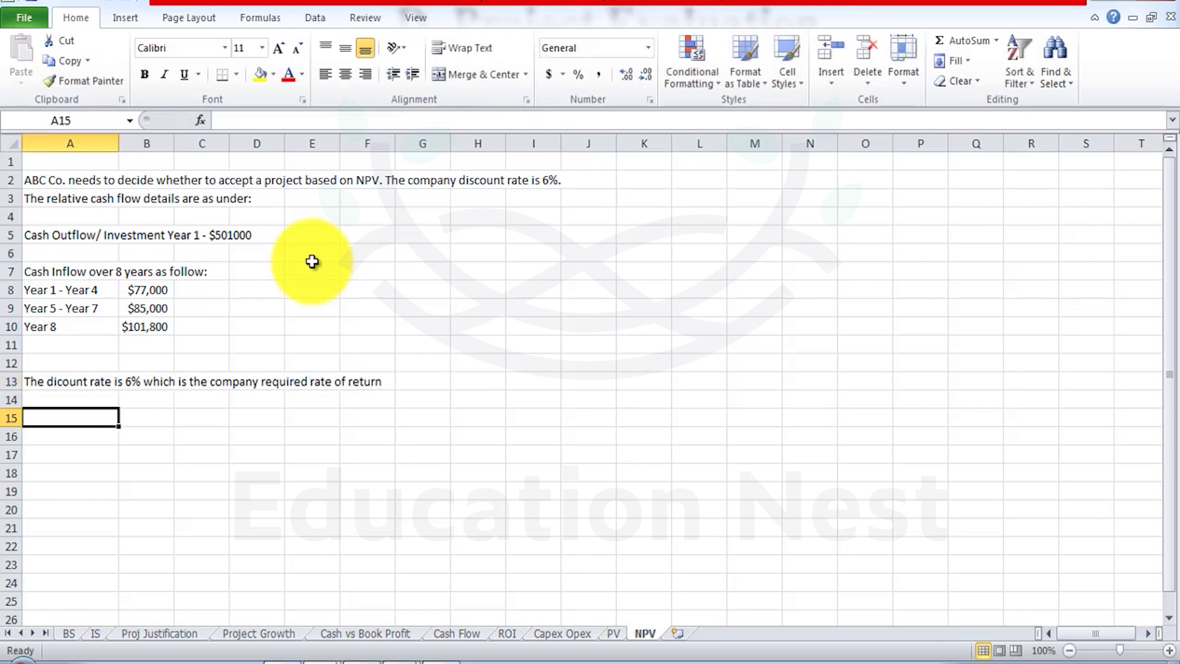
Step: Enter the header "Period" in A15 and "Net Cash Flow" in B15
text(Period)
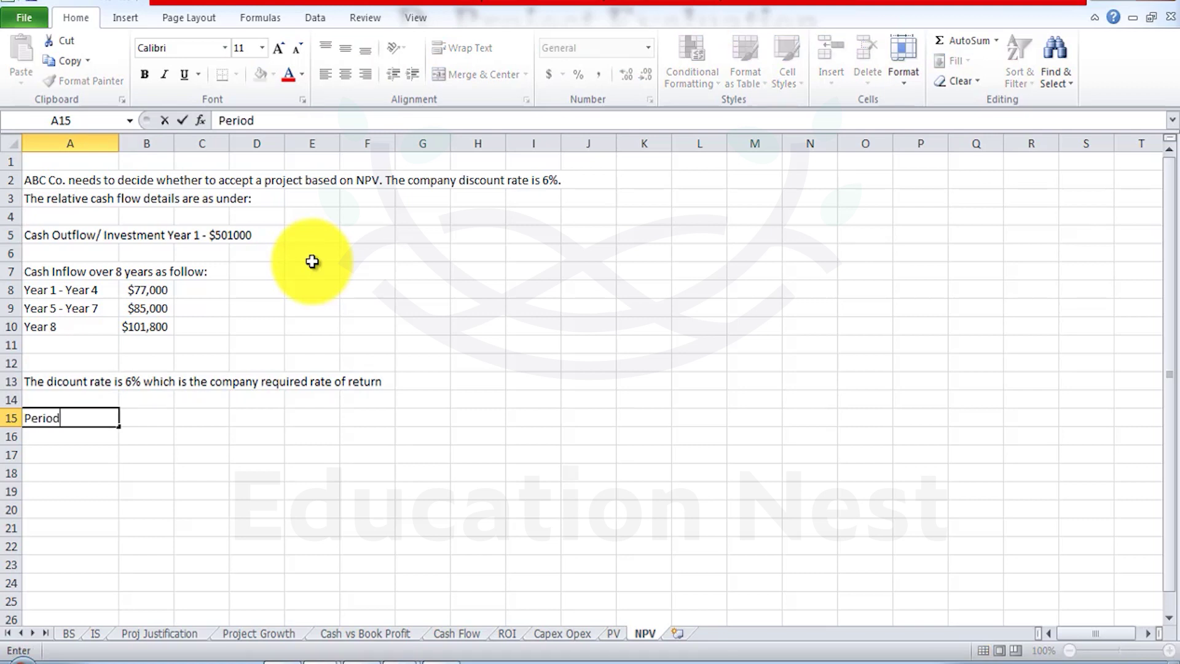
key(Tab)
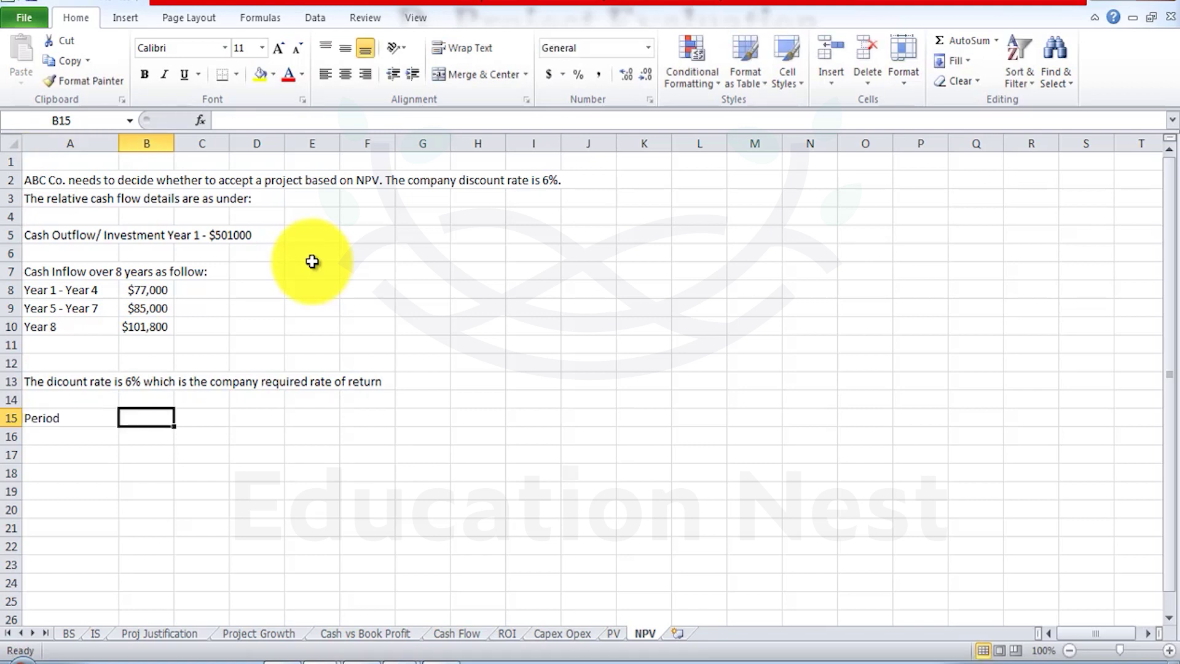
text(Net Cas)
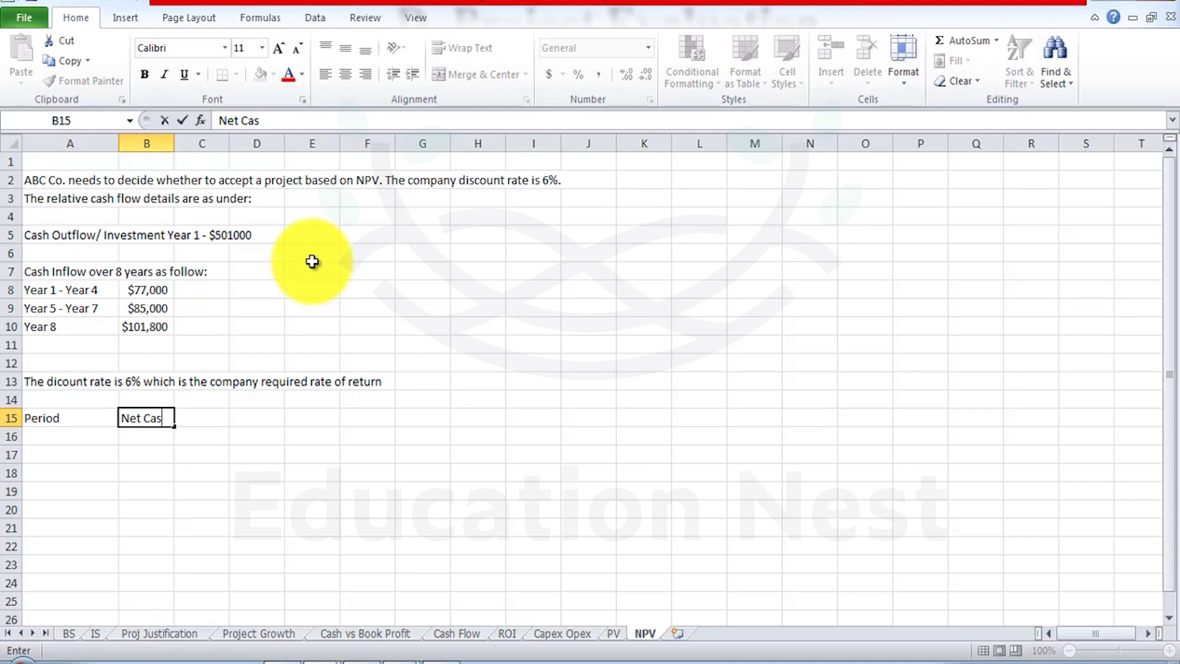
text(h Fol)
key(BackSpace)
key(BackSpace)
text(low)
key(Tab)
Step: Enter the header "6% PV Factor (Deriverd from PV Table)" in C15
text(6%)
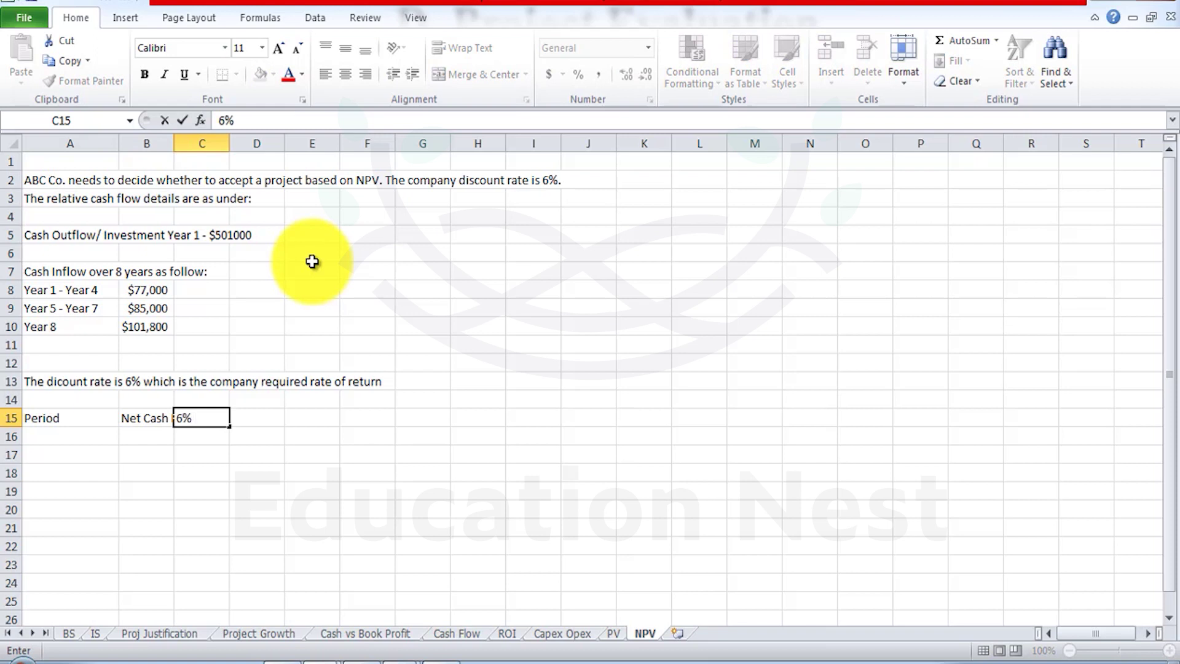
text( PV Factor)
key(Tab)
key(Left)
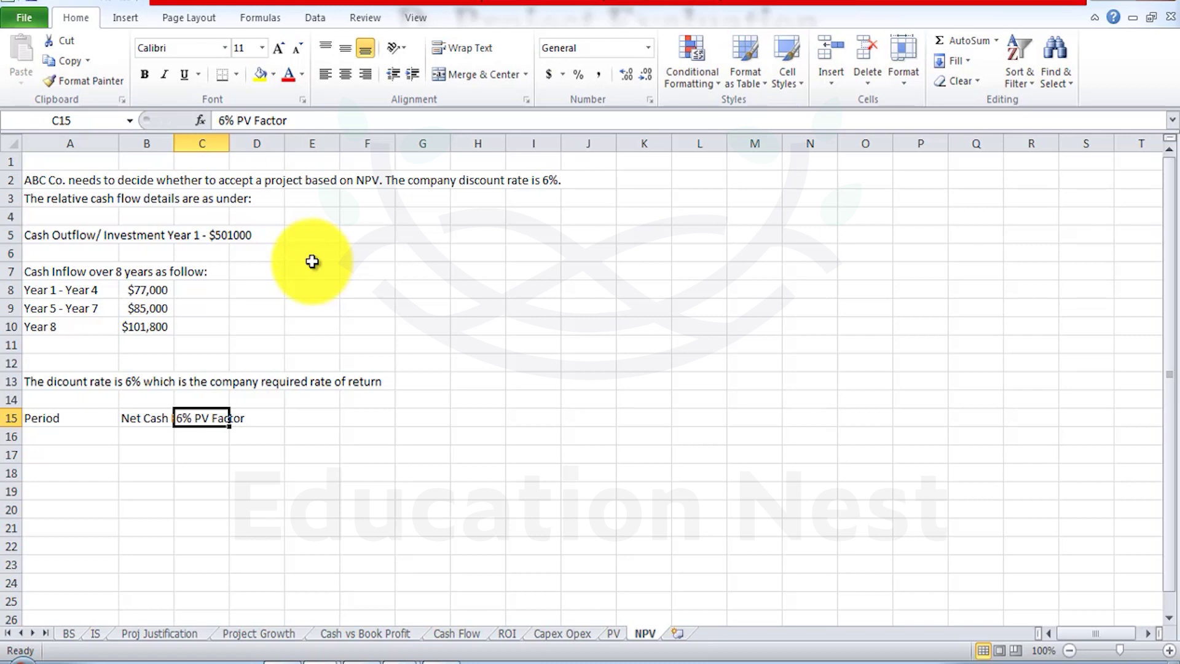
key(F2)
text((Der)
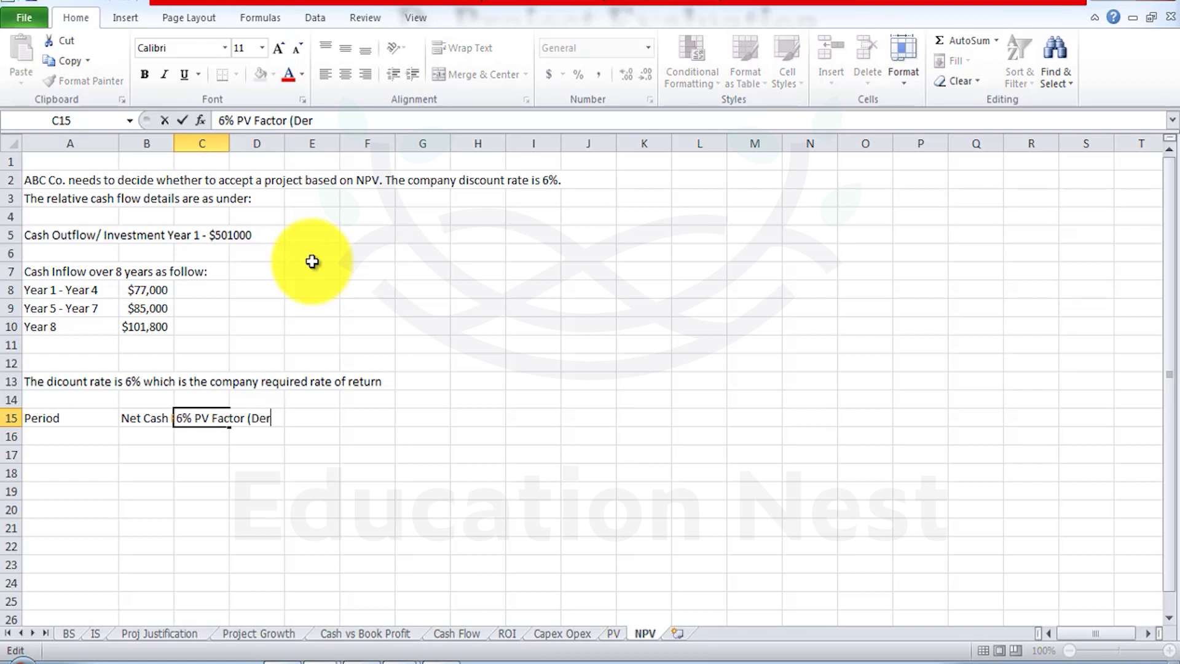
text(iverd from PV Table))
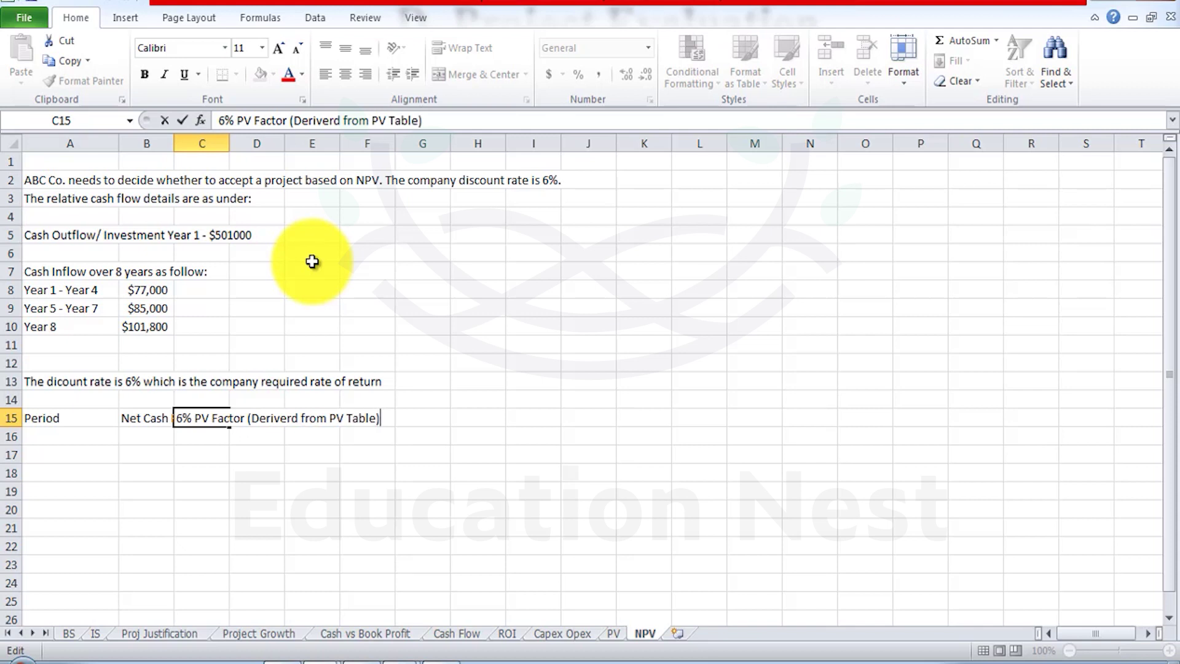
key(ctrl+Return)
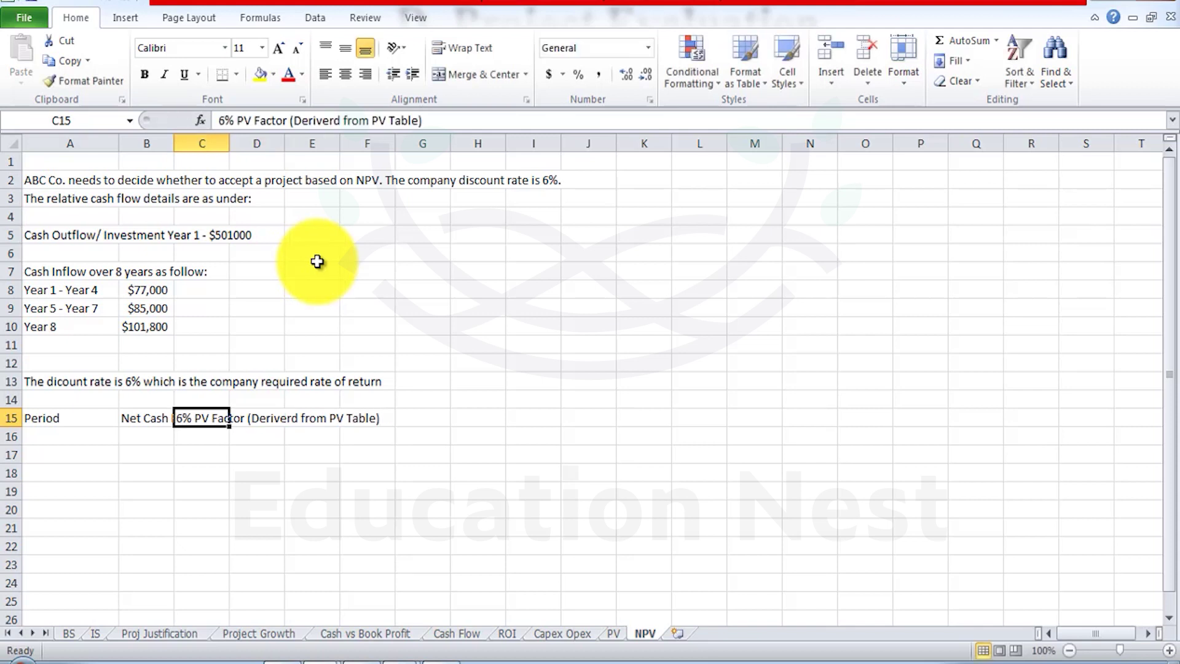
Step: Wrap the C15 header text and widen column C so the header fits on two lines
drag(229, 143, 283, 141)
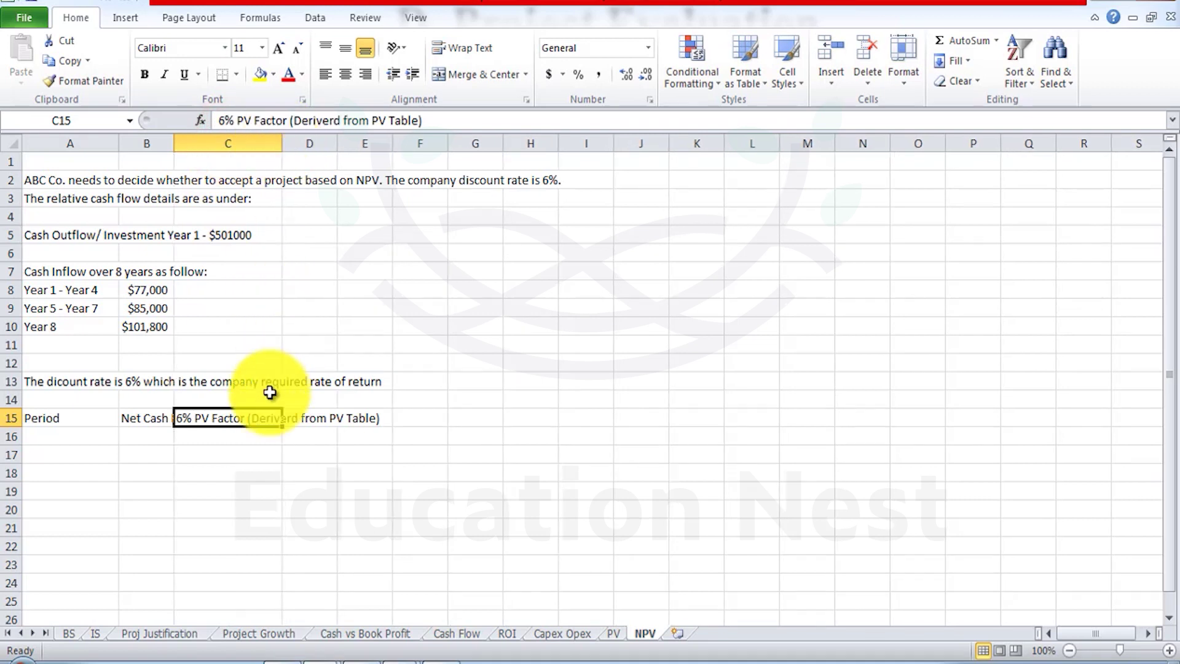
click(448, 49)
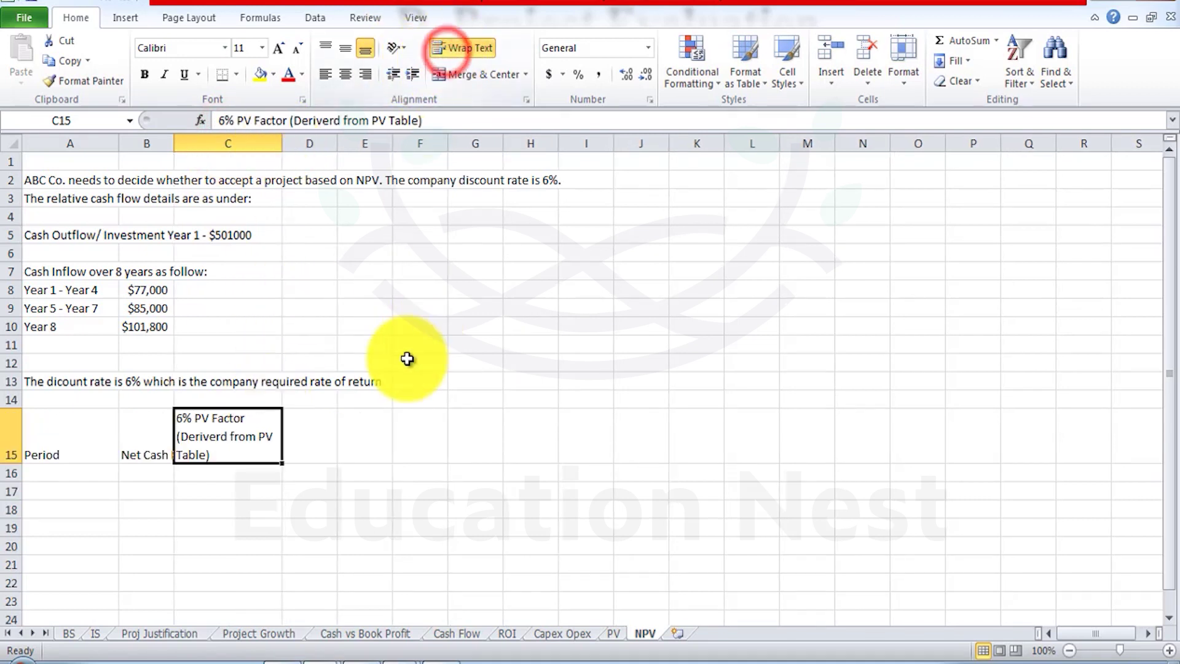
drag(282, 146, 309, 141)
double_click(11, 464)
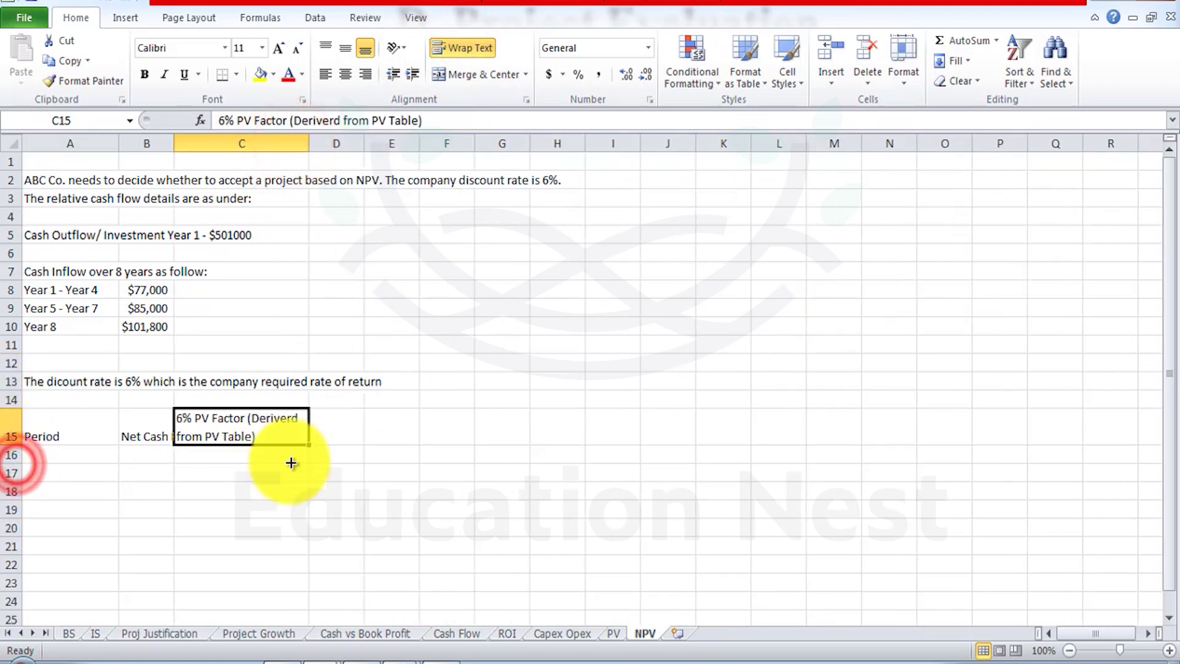
Step: Enter the header "Dicounted Cash Flow (@6%)" in D15, wrap its text and widen column D
click(328, 428)
text(Dicou)
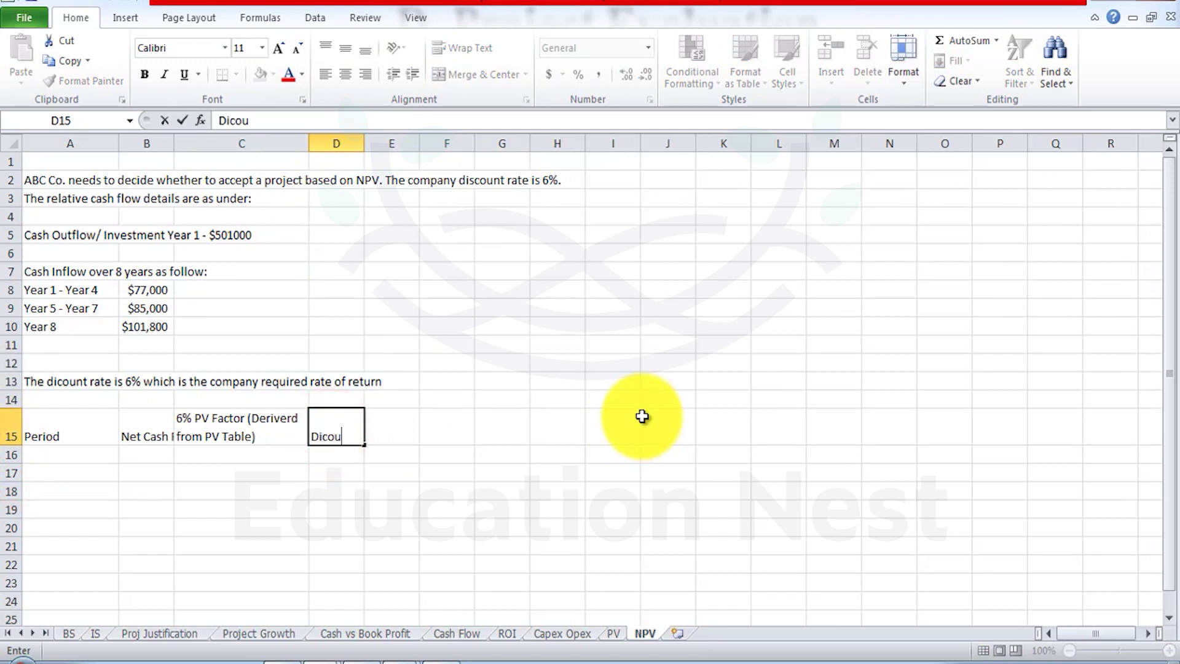
text(nted Cash Flow (@6%))
key(ctrl+Return)
key(alt+h)
key(w)
drag(365, 143, 418, 144)
click(112, 447)
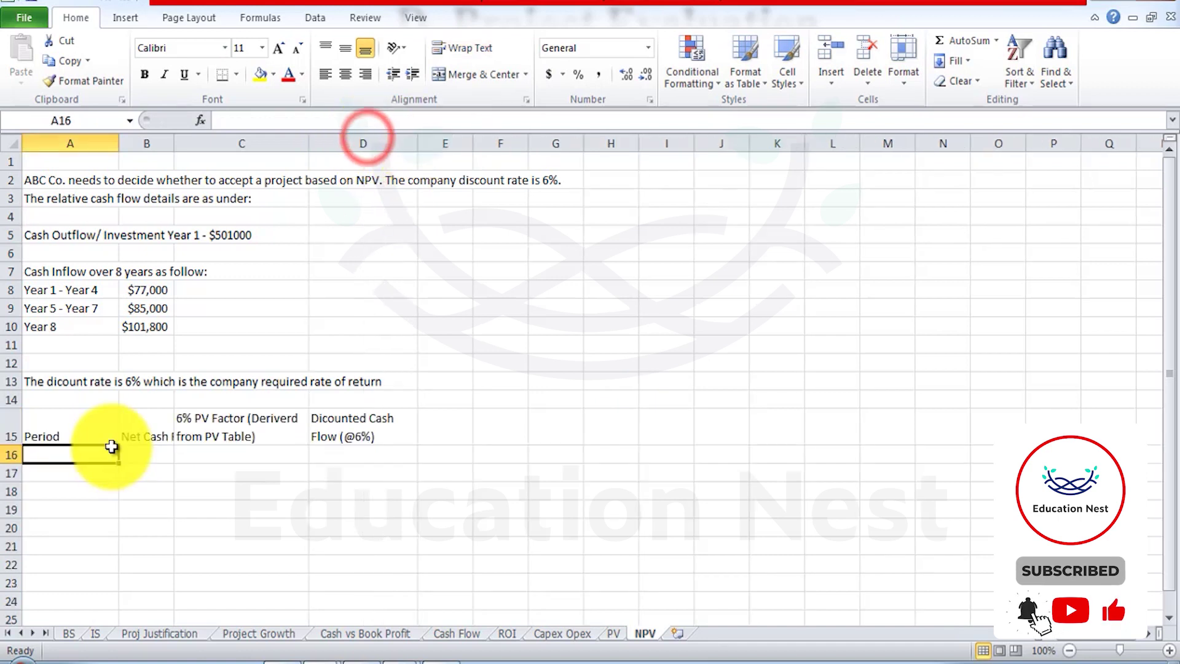
text(1)
key(Return)
key(Up)
text(YTear)
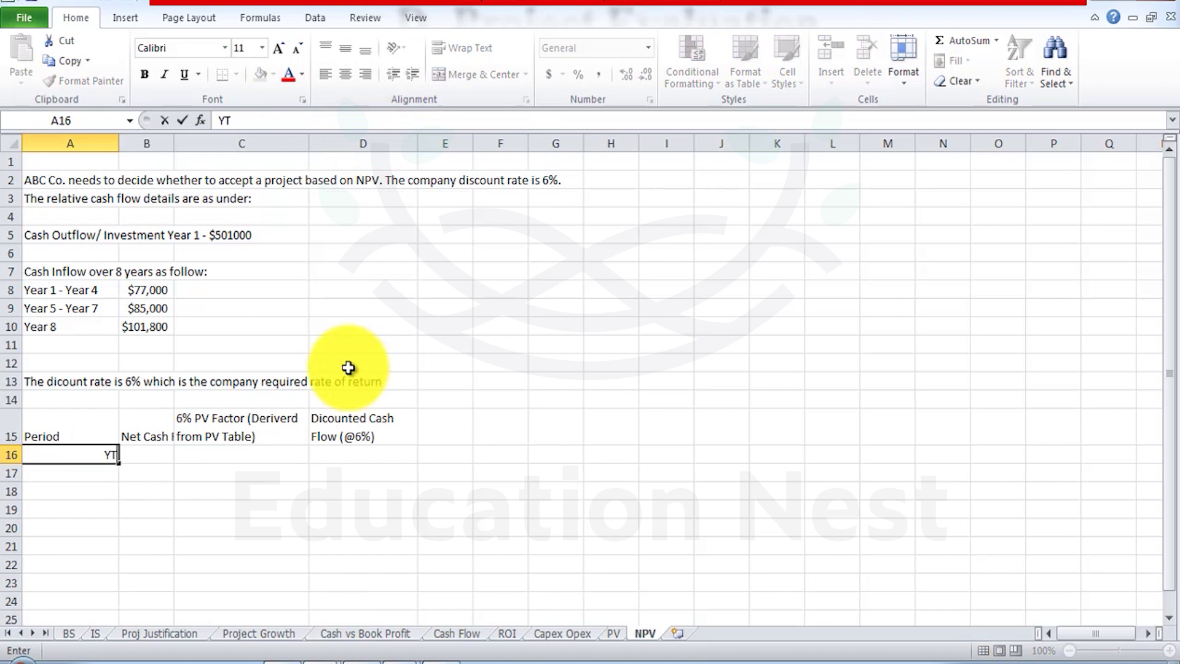
key(Escape)
Step: Enter "Year 1" in A16 and fill the label down through A23
text(Year 1)
key(Return)
key(Up)
key(shift+Down)
key(shift+Down)
key(shift+Down)
key(shift+Down)
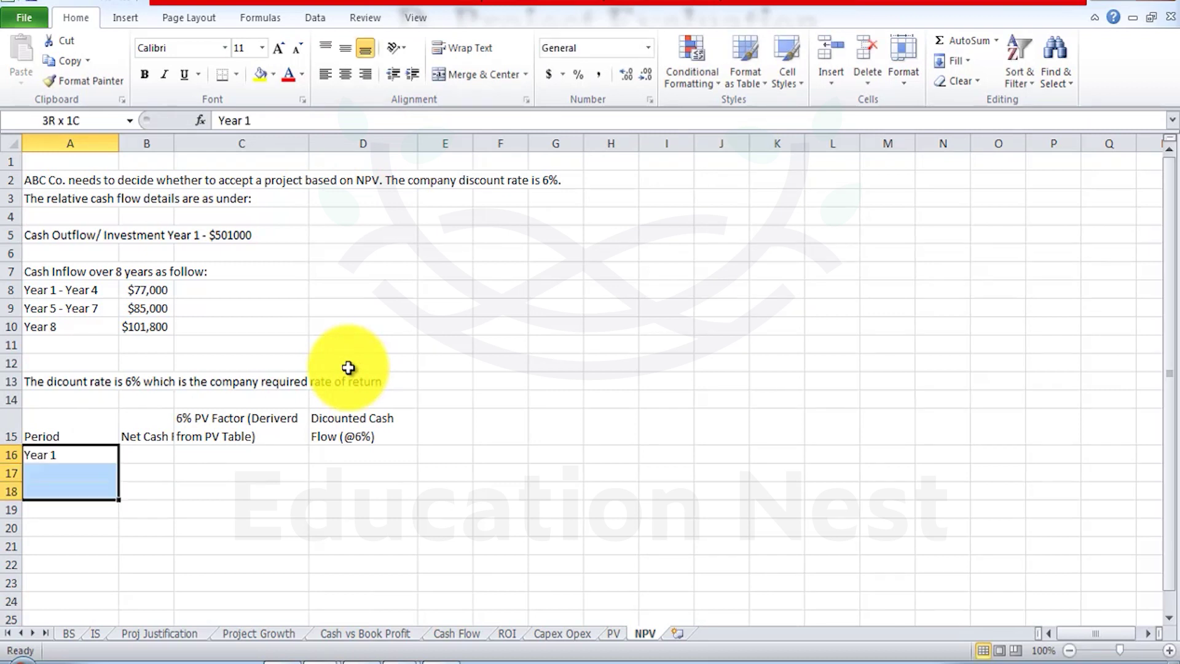
key(shift+Down)
key(shift+Down)
key(shift+Down)
key(ctrl+d)
Step: Renumber the copied labels in A17 to A23 as "Year 2" through "Year 8"
key(Down)
key(F2)
key(BackSpace)
text(2)
key(Return)
key(F2)
text(3)
key(Return)
key(F2)
text(4)
key(Return)
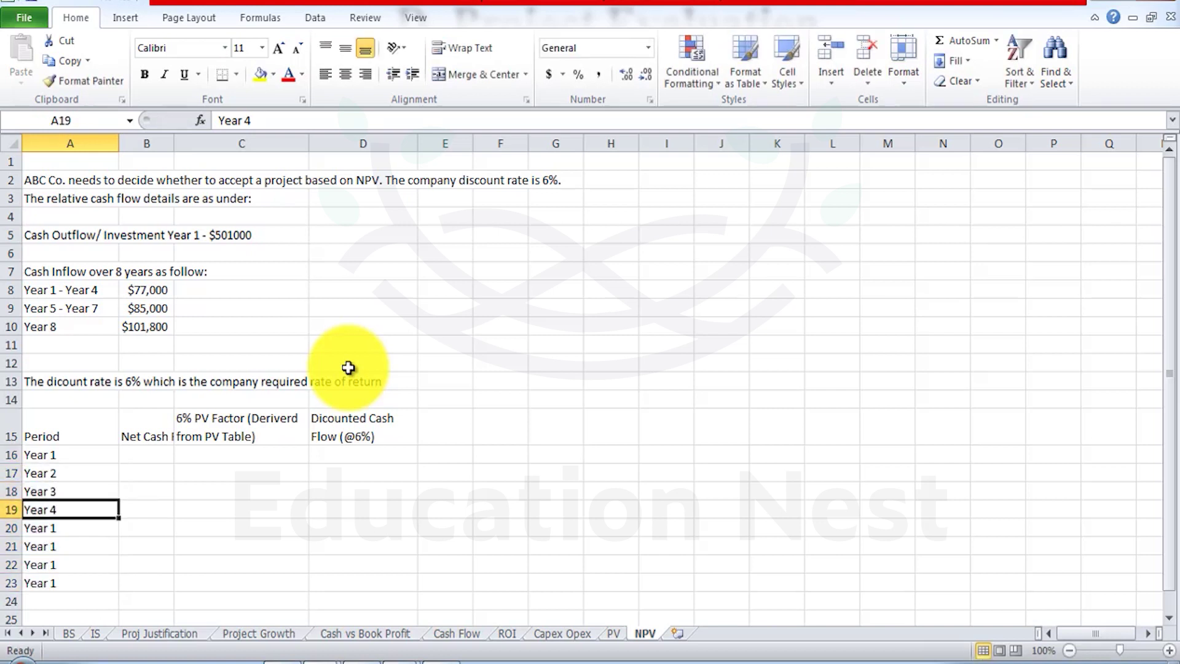
key(F2)
text(5)
key(Return)
key(F2)
text(6)
key(Return)
key(F2)
key(F2)
key(BackSpace)
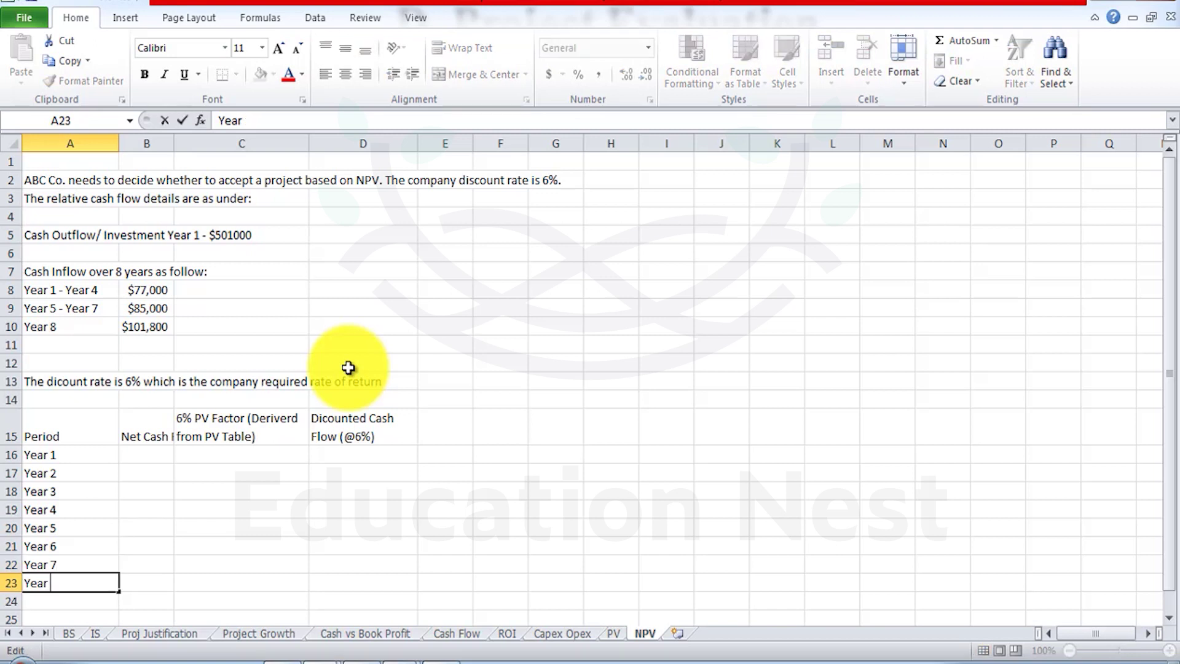
key(Tab)
Step: Autofit column B to its header and enter the investment of -501000 as the Year 1 net cash flow in B16
key(Up)
key(Up)
key(Up)
key(Up)
key(Up)
key(Up)
key(Up)
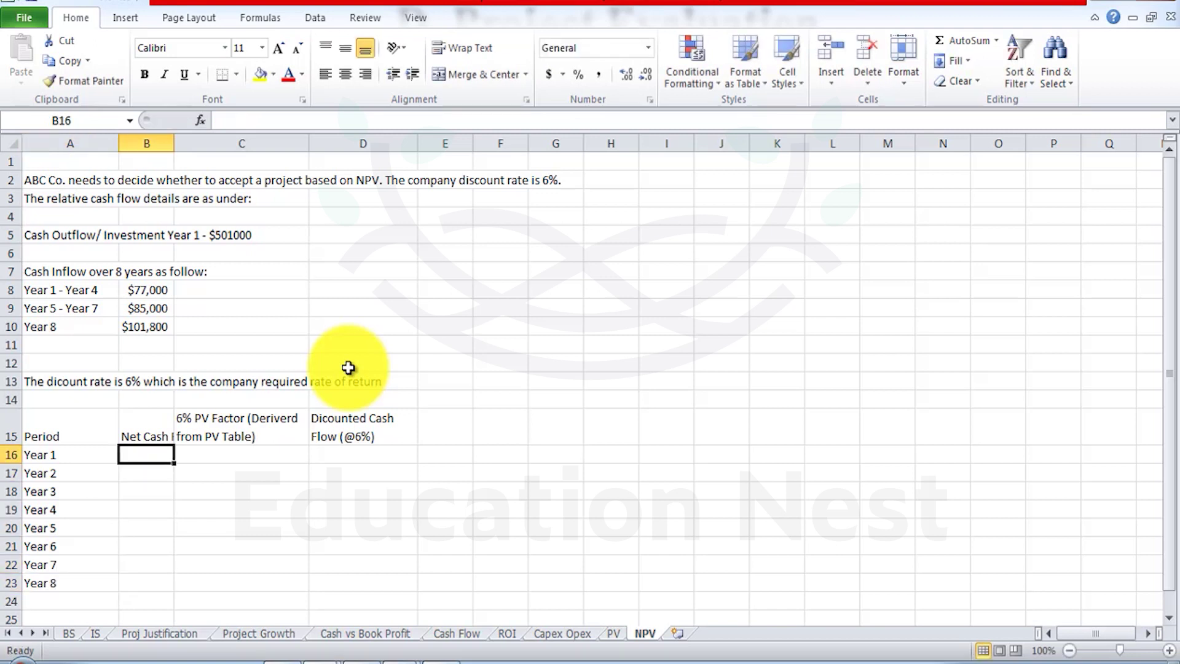
double_click(174, 143)
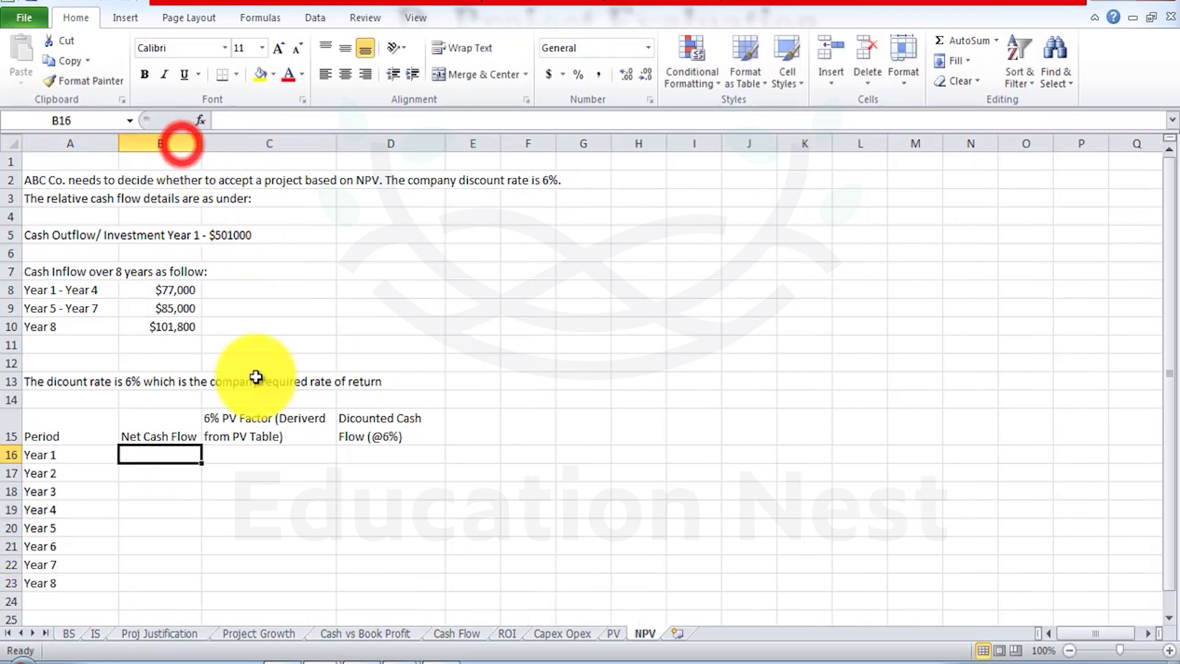
text(-501000)
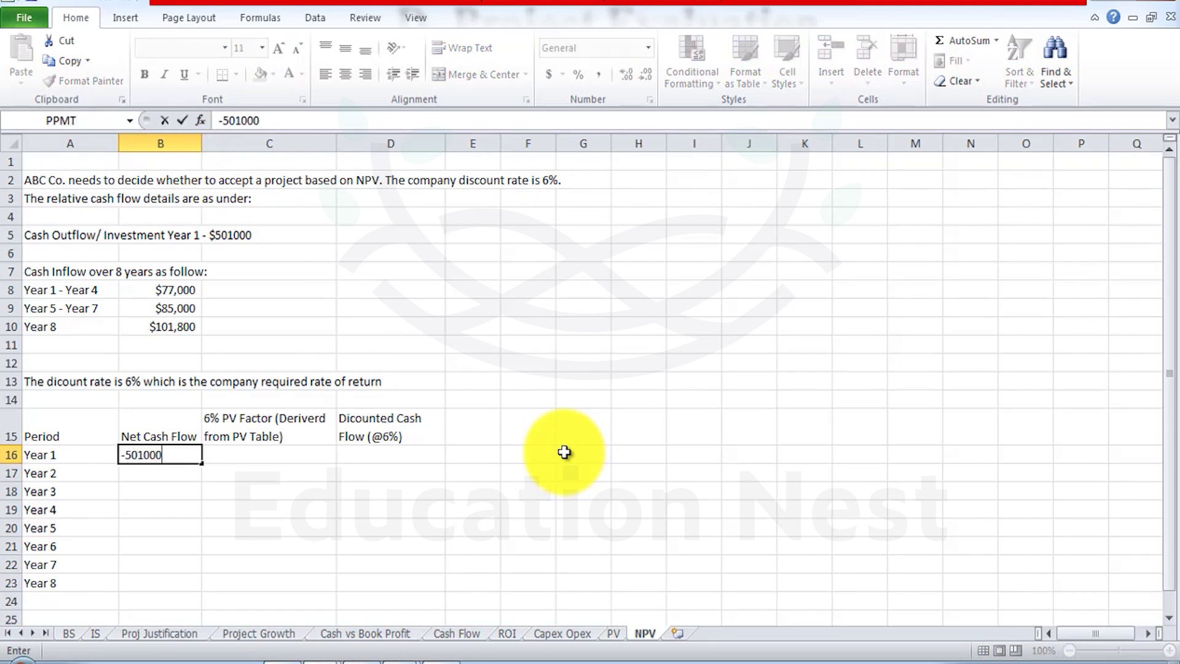
key(Tab)
Step: Apply the Accounting number format to B16:D23
key(Left)
key(shift+Down)
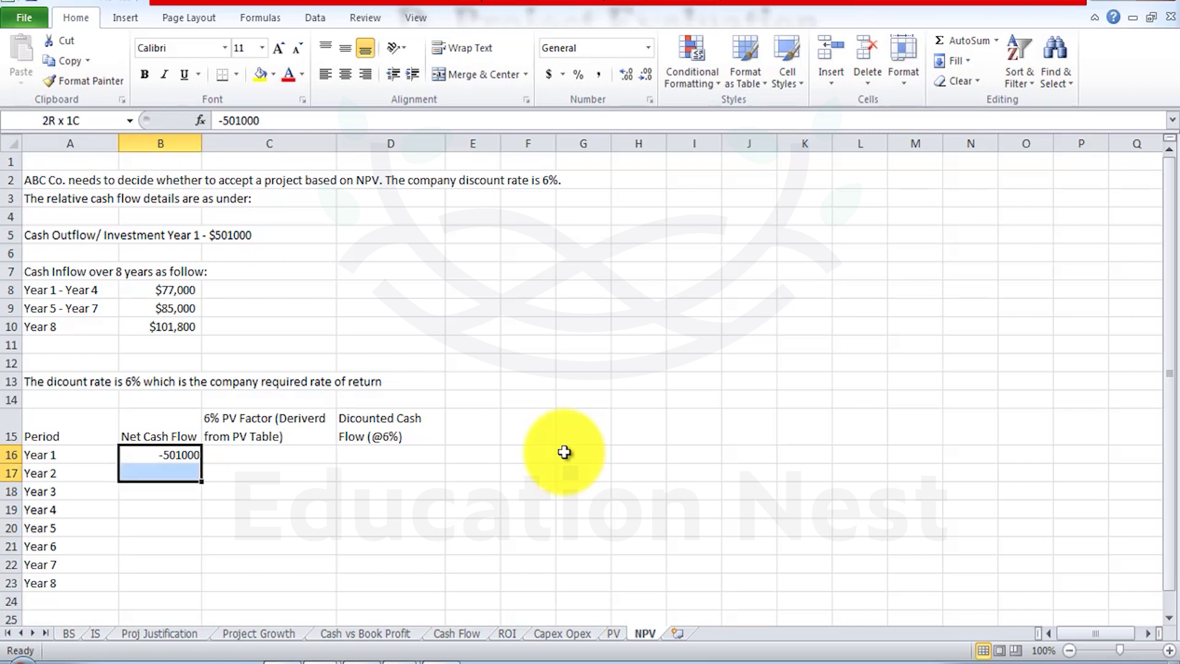
key(shift+Down)
key(shift+Down)
key(shift+Down)
key(shift+Down)
key(shift+Down)
key(shift+Down)
key(shift+Right)
key(shift+Right)
click(648, 48)
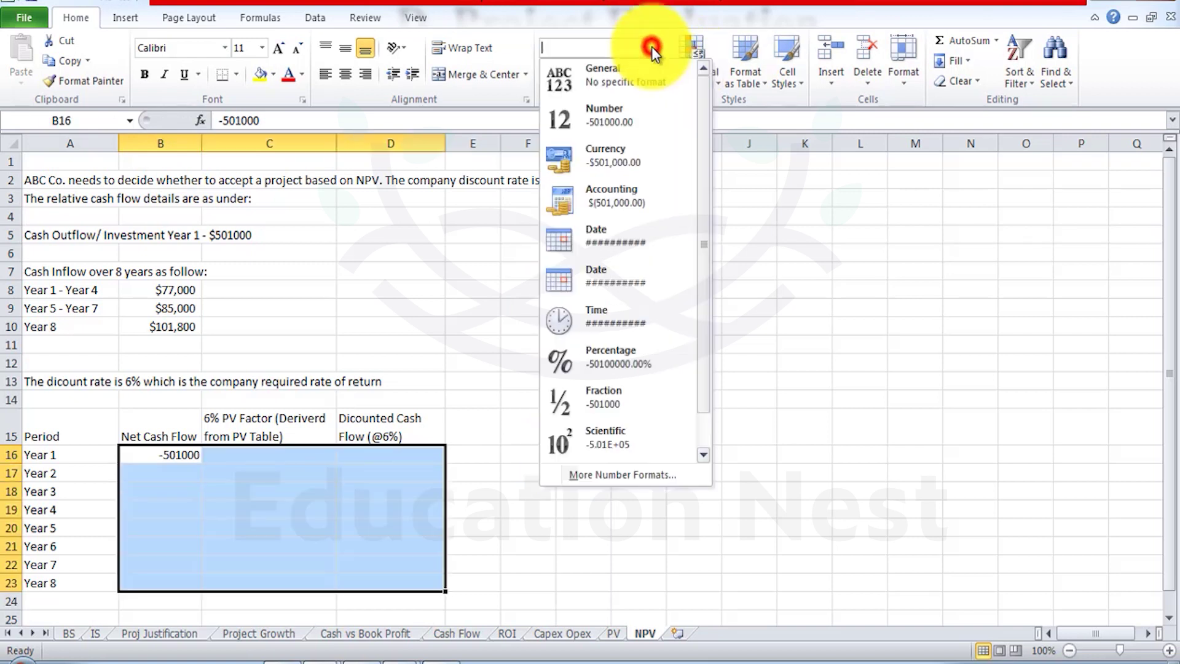
click(616, 120)
Step: Apply the Number format to the PV factor cells C16:C23
click(184, 468)
drag(232, 455, 270, 574)
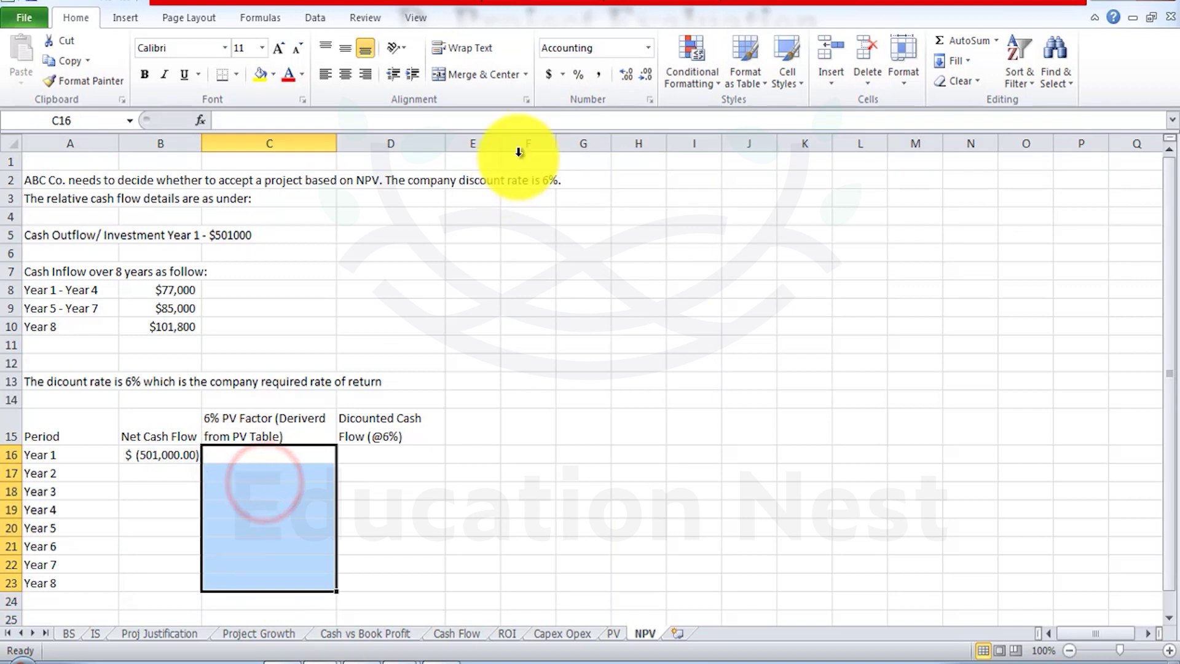
click(648, 48)
click(612, 112)
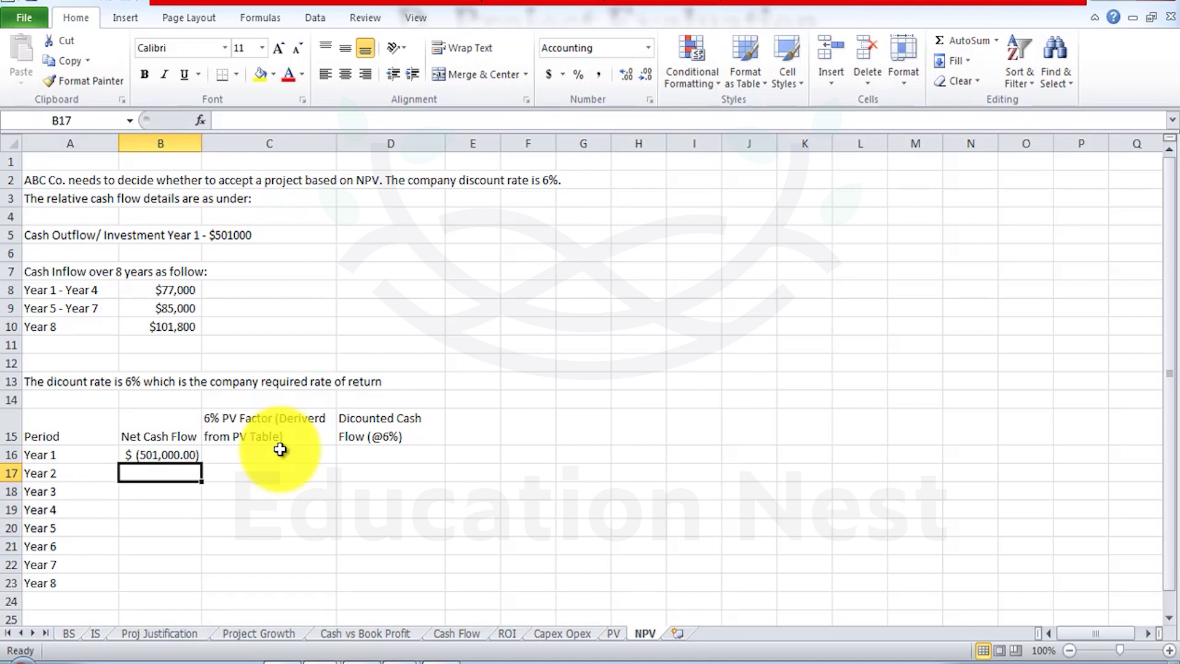
Step: Change the inflow label in A8 to "Year 2 - Year 4"
click(70, 437)
double_click(51, 290)
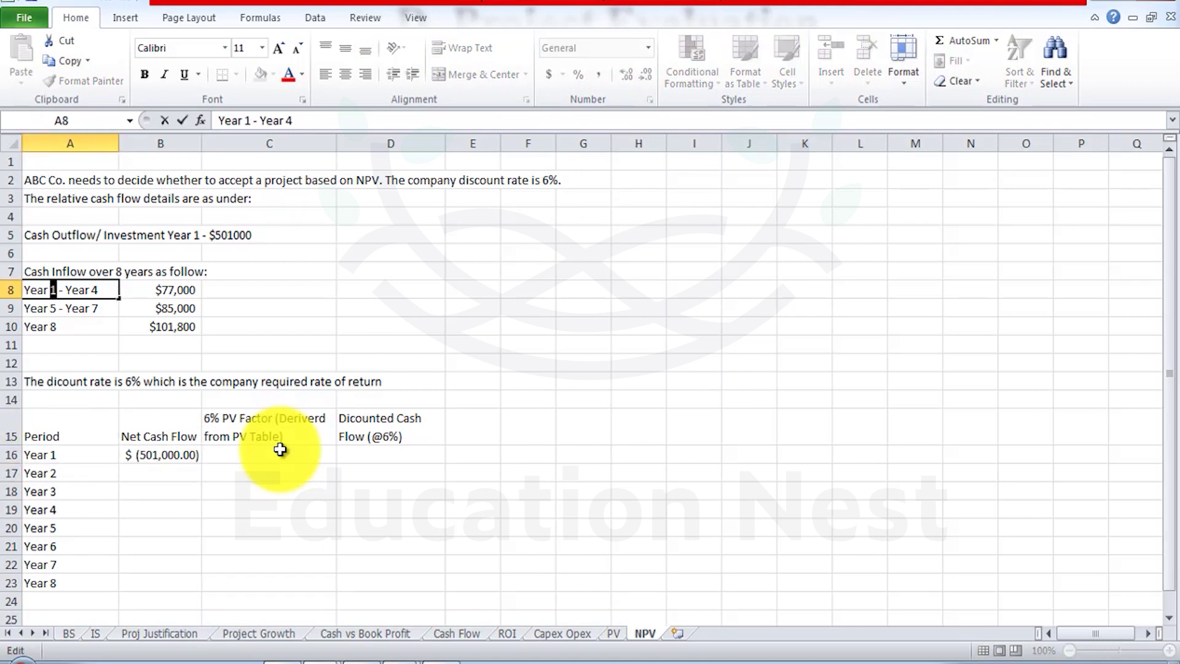
text(2)
key(Return)
Step: Enter 77000 as the Year 2 net cash flow in B17 and fill it down through Year 4 in B19
key(Down)
key(Down)
key(Down)
key(Down)
key(Down)
key(Down)
key(Down)
key(Right)
key(Down)
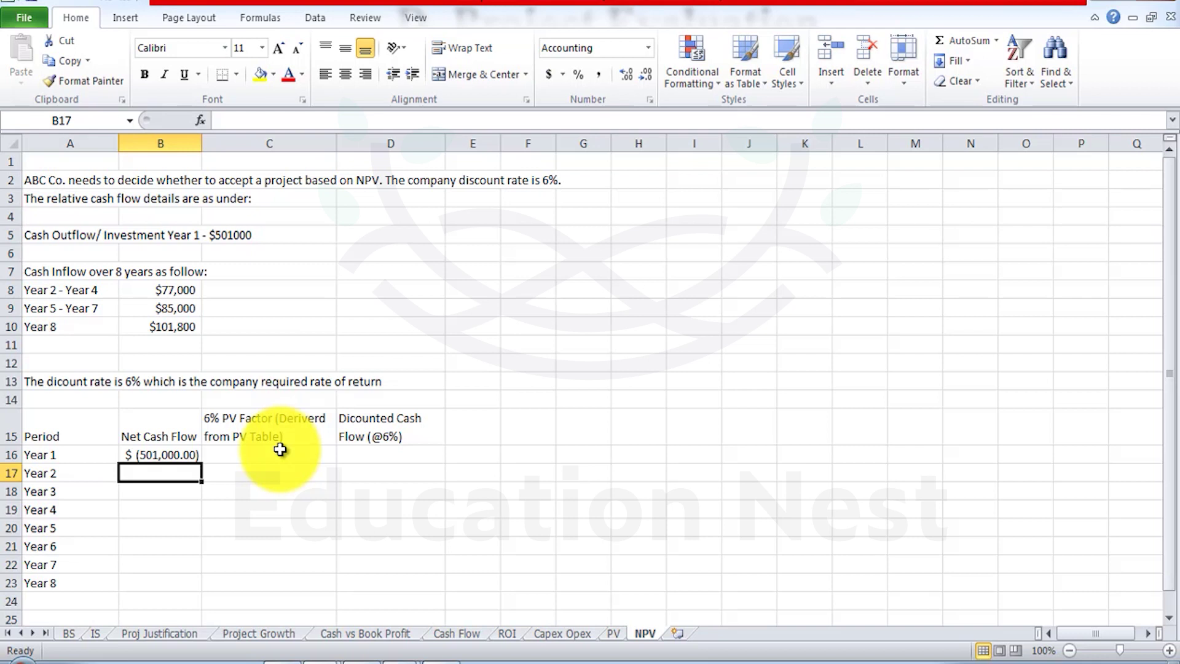
text(770)
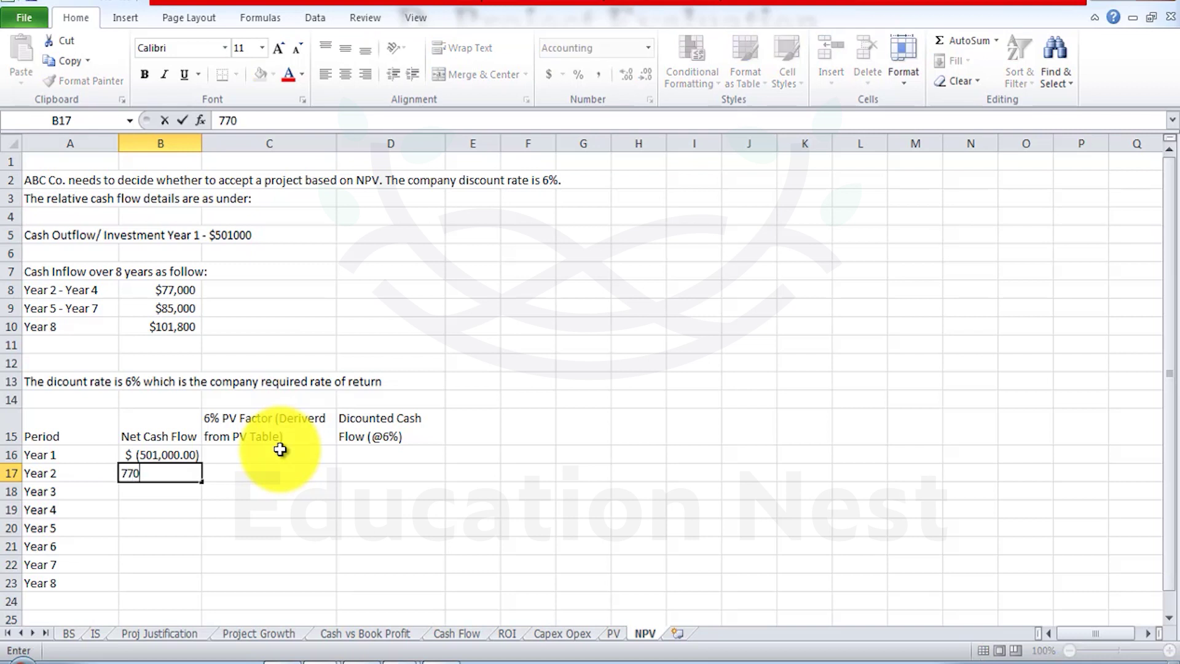
key(Return)
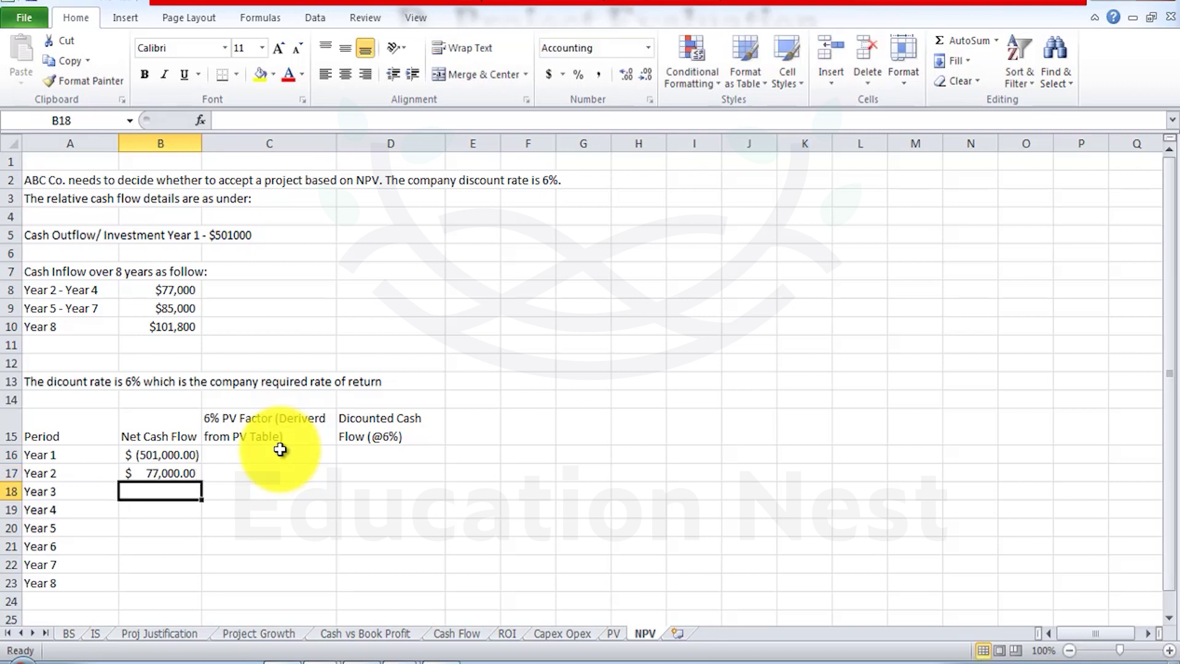
key(Up)
key(shift+Down)
key(shift+Down)
key(ctrl+d)
Step: Enter 85000 as the Year 5 net cash flow in B20 and fill it down through Year 7 in B22
key(Down)
key(Down)
key(Down)
text(85)
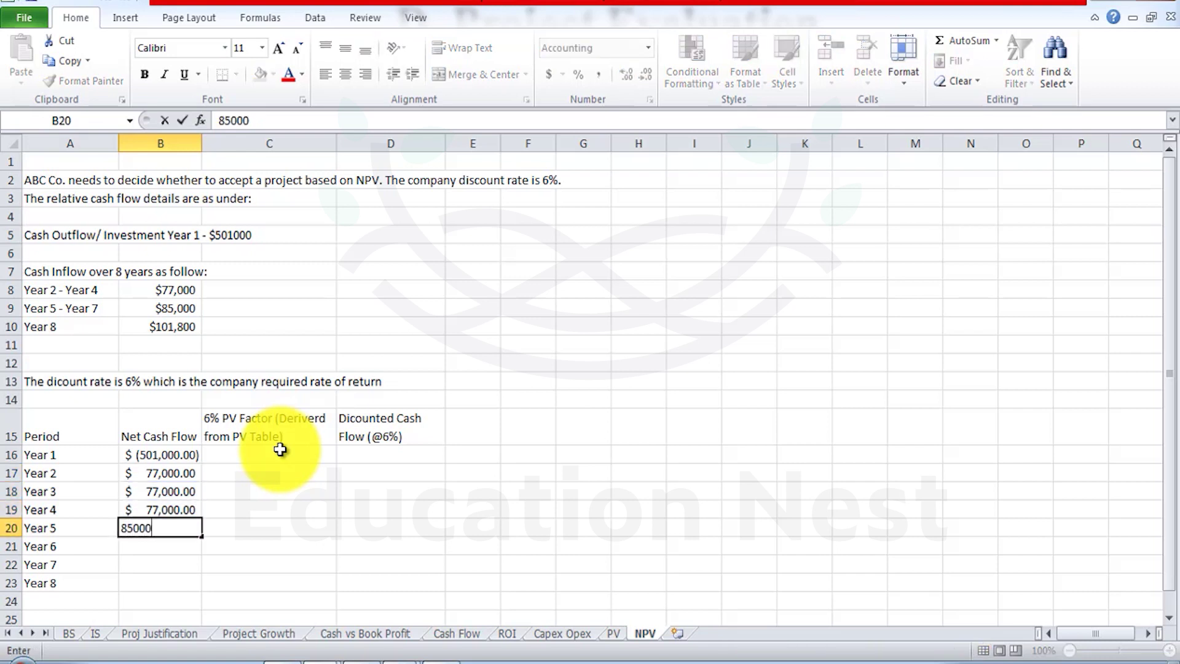
key(Return)
key(Up)
key(shift+Down)
key(shift+Down)
key(ctrl+d)
Step: Enter 101800 as the Year 8 net cash flow in B23
key(Down)
key(Down)
key(Down)
text(10)
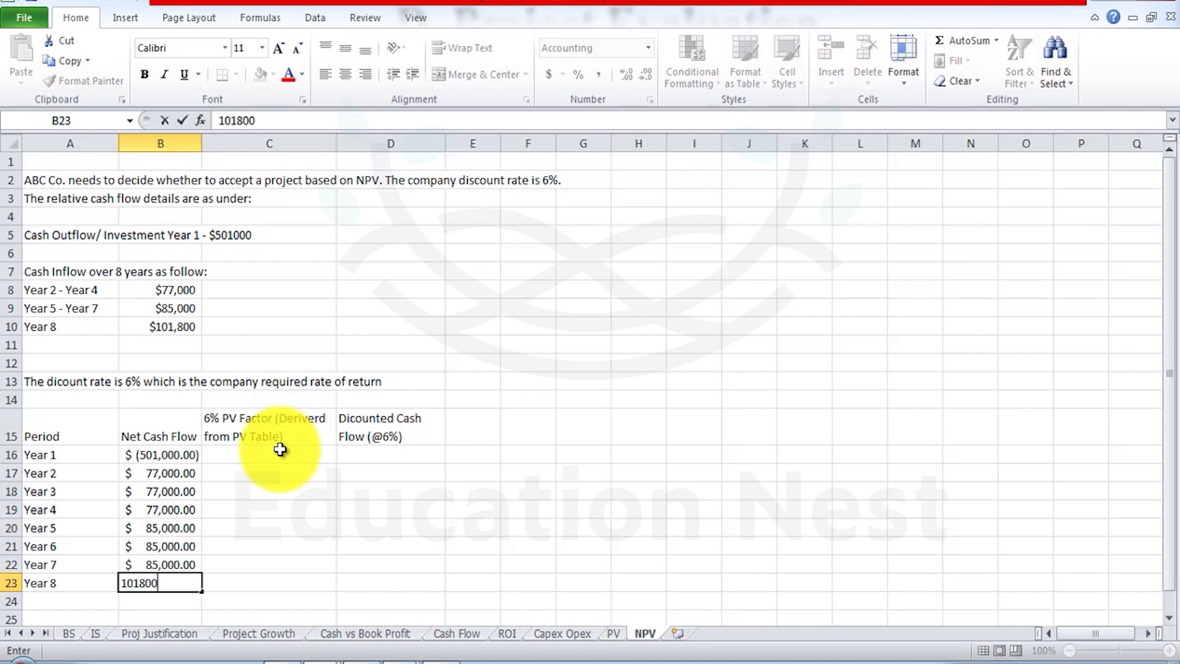
text(1800)
key(Right)
key(Up)
key(Up)
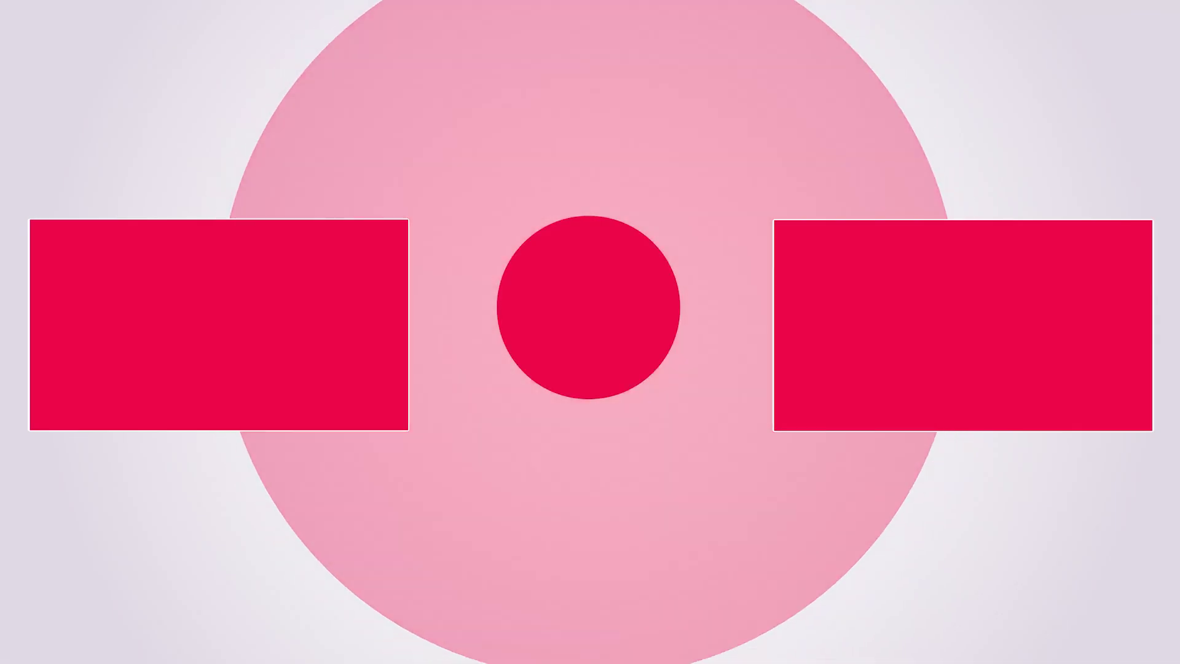